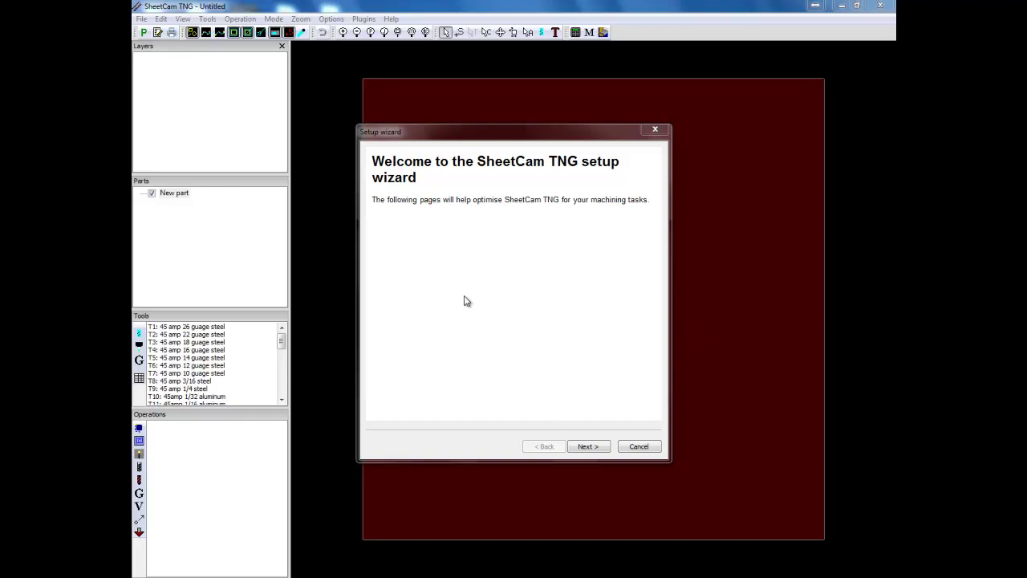
Step: Accept Inch units and the rotary and jet cutting machine types in the setup wizard
left_click(598, 452)
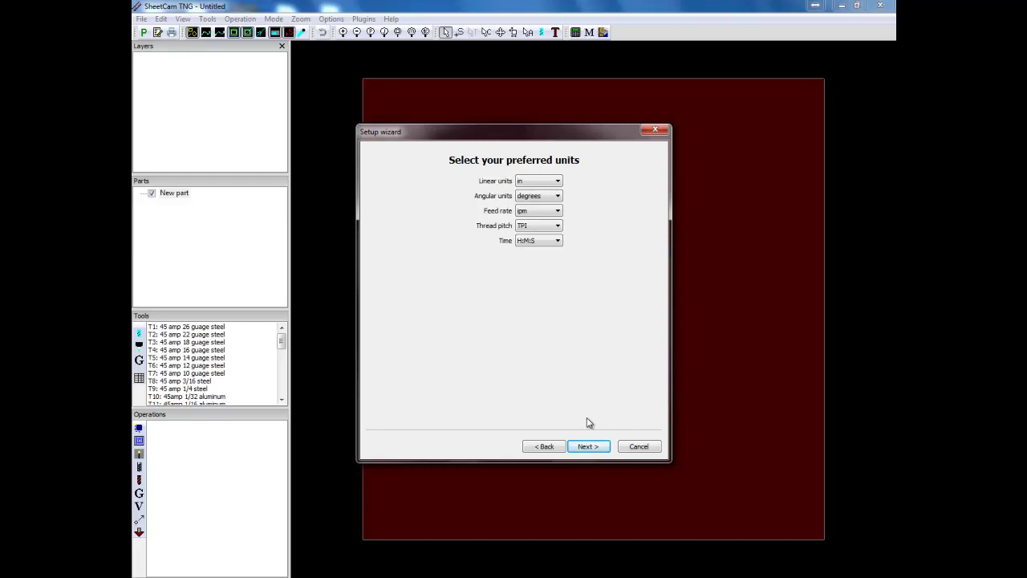
left_click(597, 451)
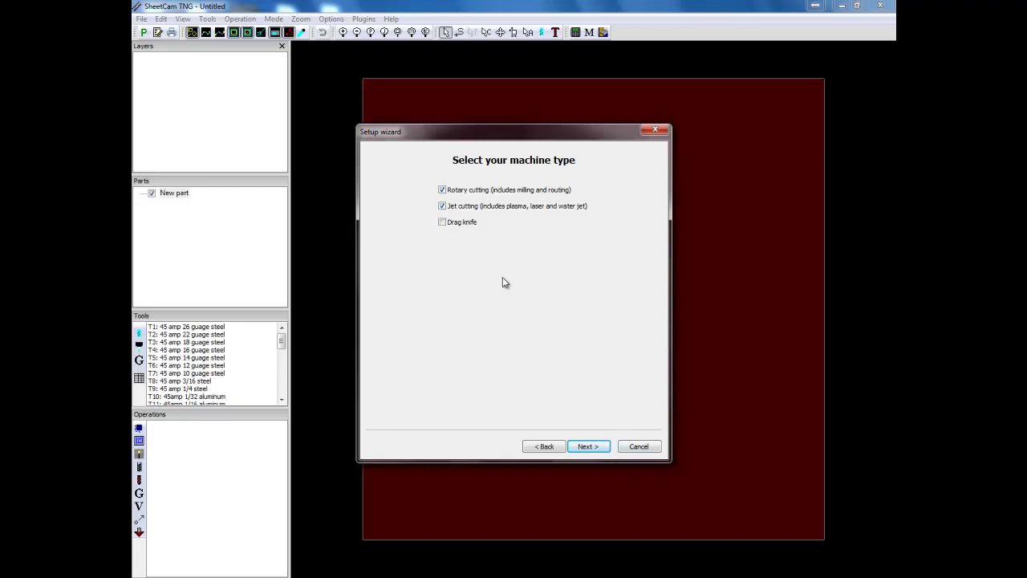
left_click(592, 451)
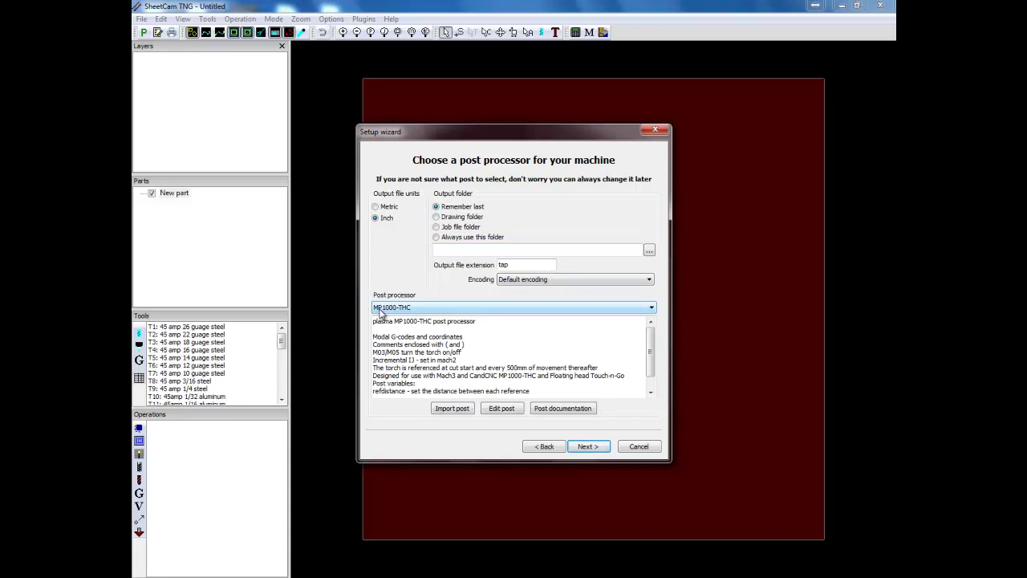
Step: Check the post processor list, leaving MP1000-THC selected
left_click(654, 309)
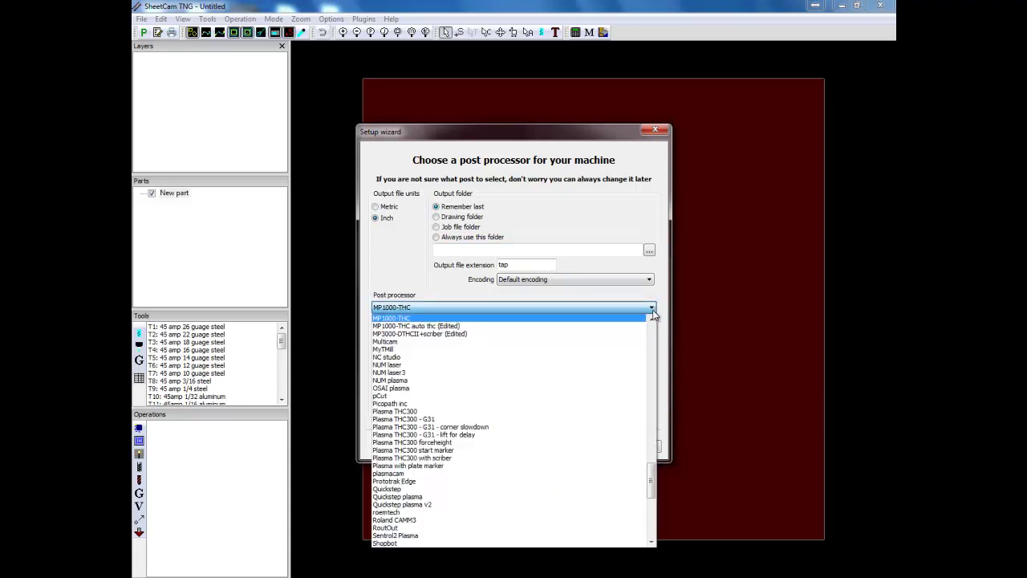
left_click(650, 318)
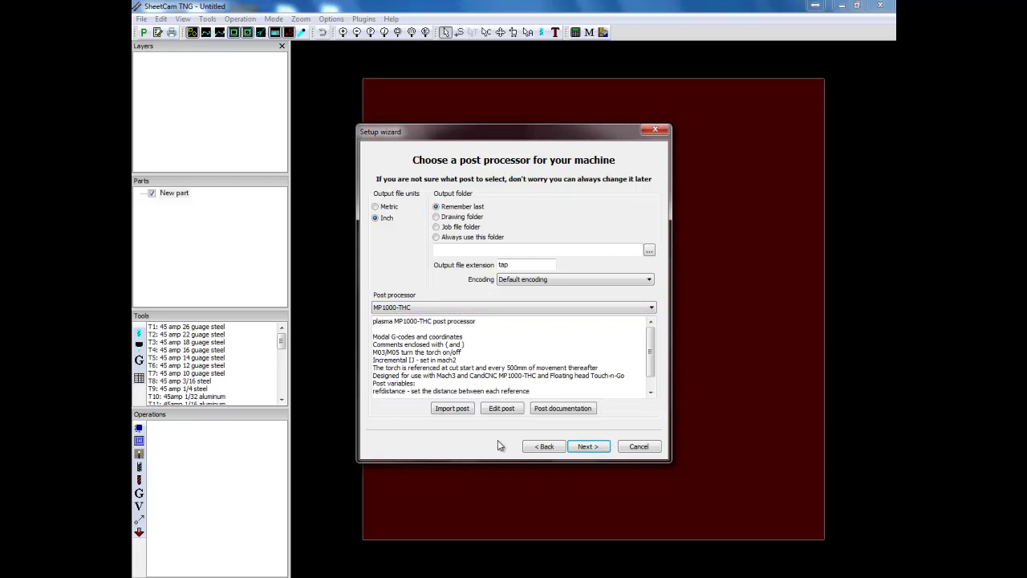
left_click(651, 314)
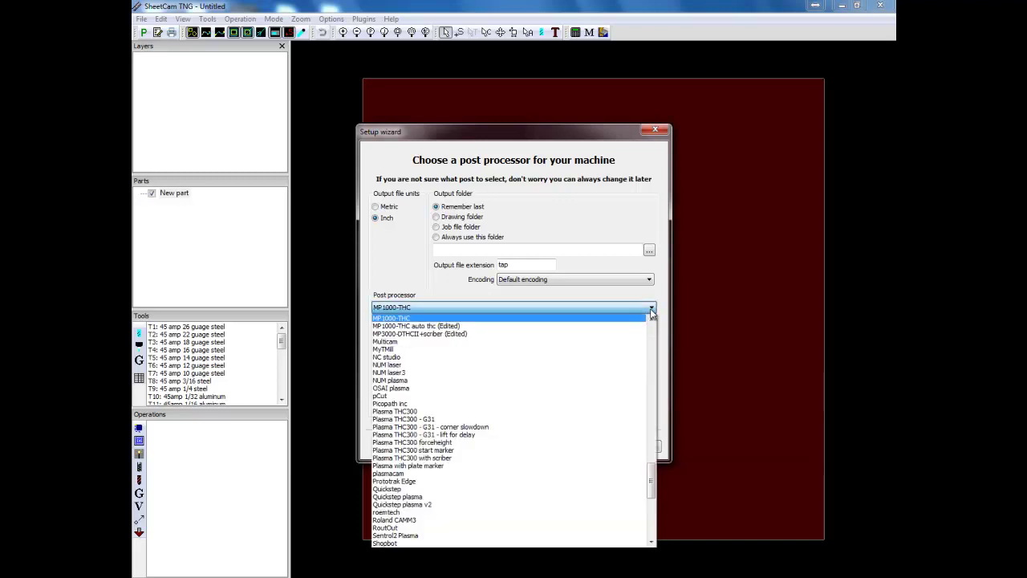
left_click(664, 374)
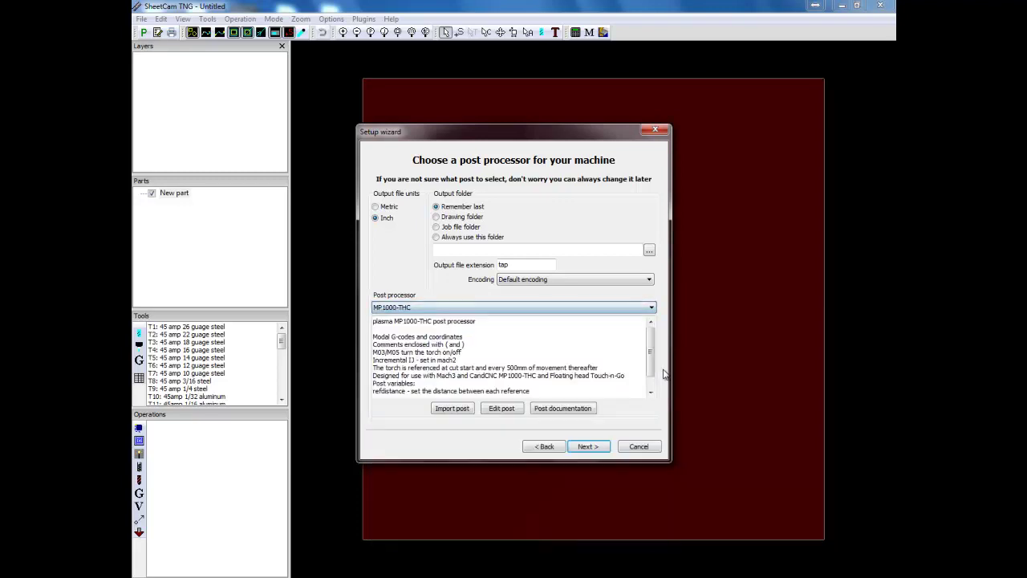
Step: Import the MP3000-DTHCII-DCC+scriber6 .scpost from 16GB FLASH > machine setup files 1 > lastest setup files
left_click(451, 408)
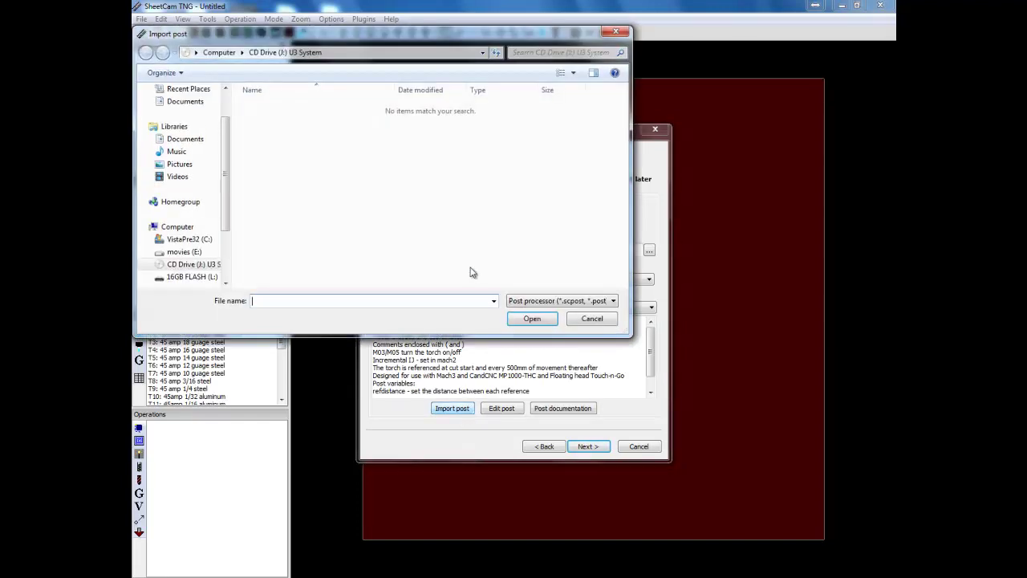
left_click_drag(226, 186, 226, 215)
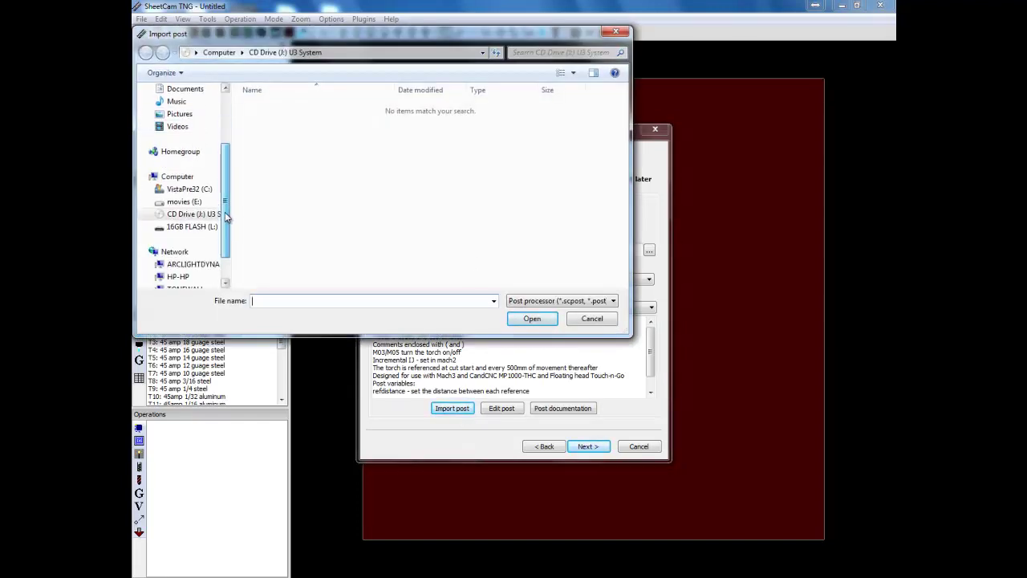
left_click(175, 227)
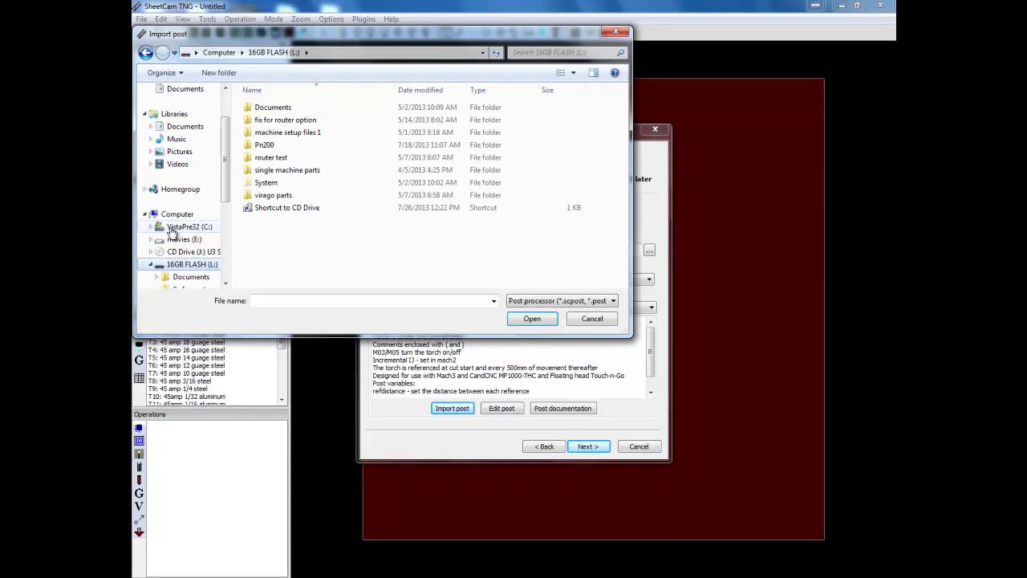
double_click(293, 132)
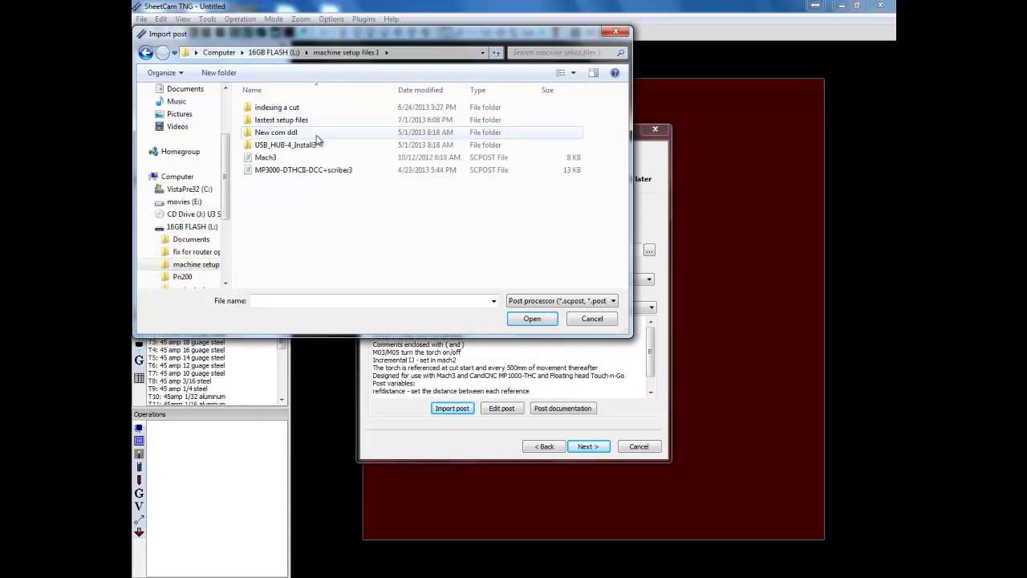
left_click(280, 121)
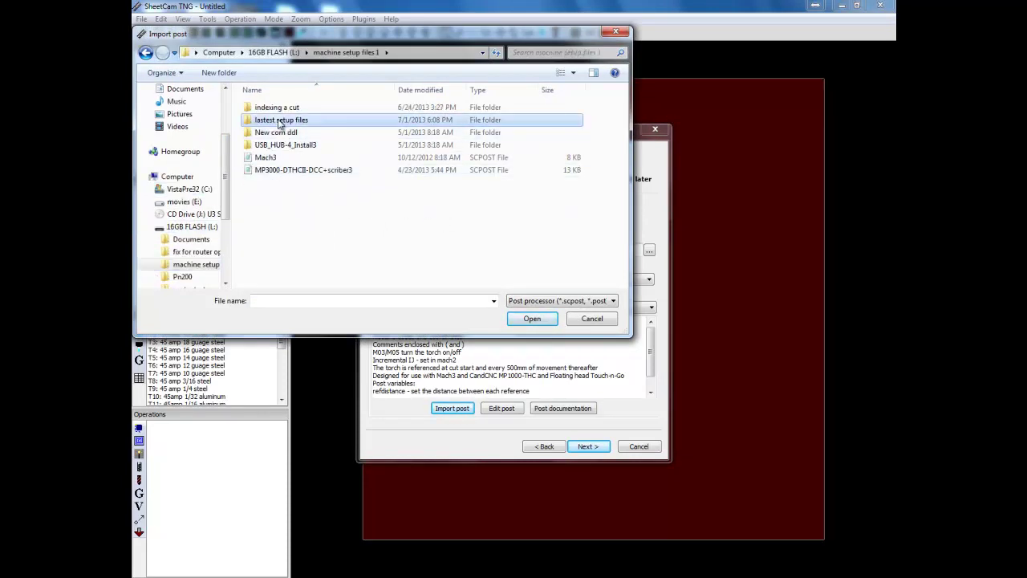
double_click(279, 122)
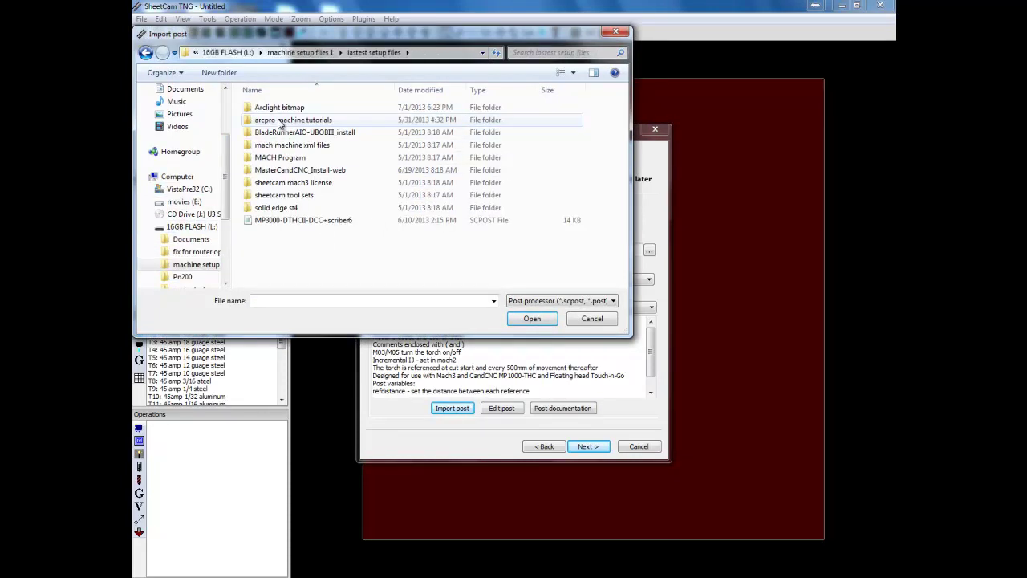
double_click(343, 221)
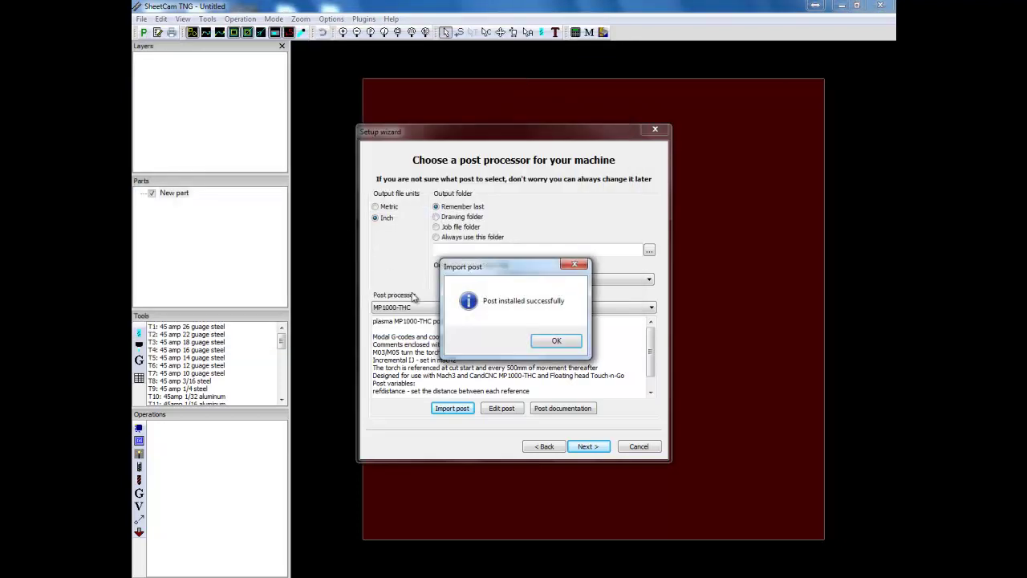
Step: Acknowledge the install, confirm MP3000-DTHCII-DCC+scriber6 stays selected, and advance to the final page
left_click(567, 343)
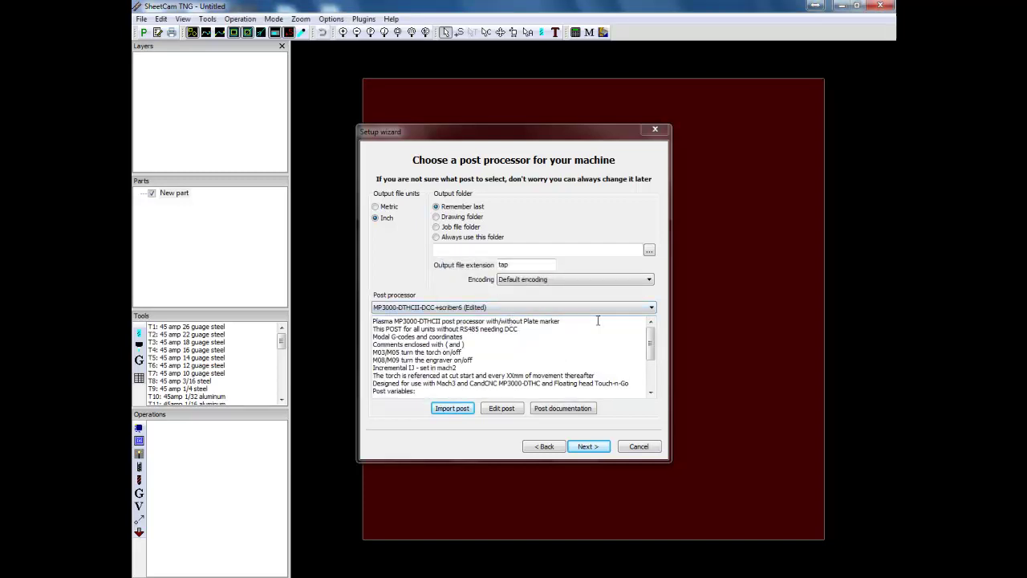
left_click(652, 310)
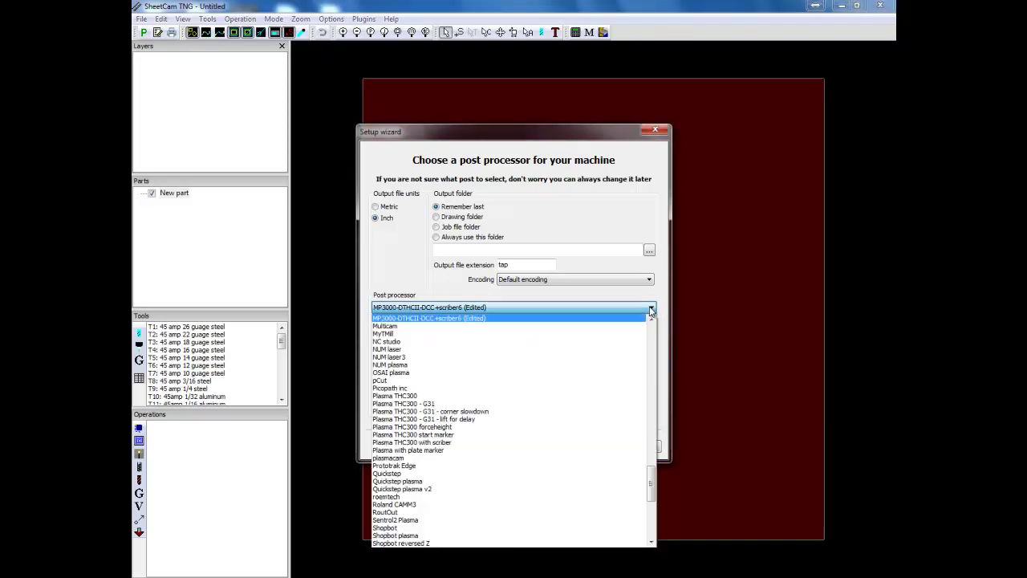
mouse_move(652, 482)
left_mouse_down()
mouse_move(651, 497)
mouse_move(649, 461)
mouse_move(652, 491)
left_mouse_up()
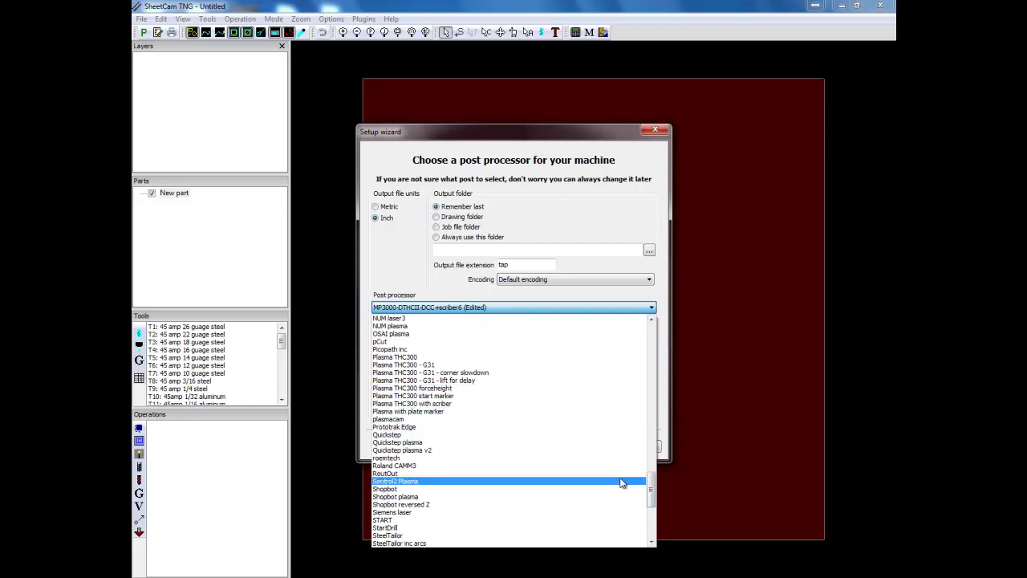
left_click(661, 302)
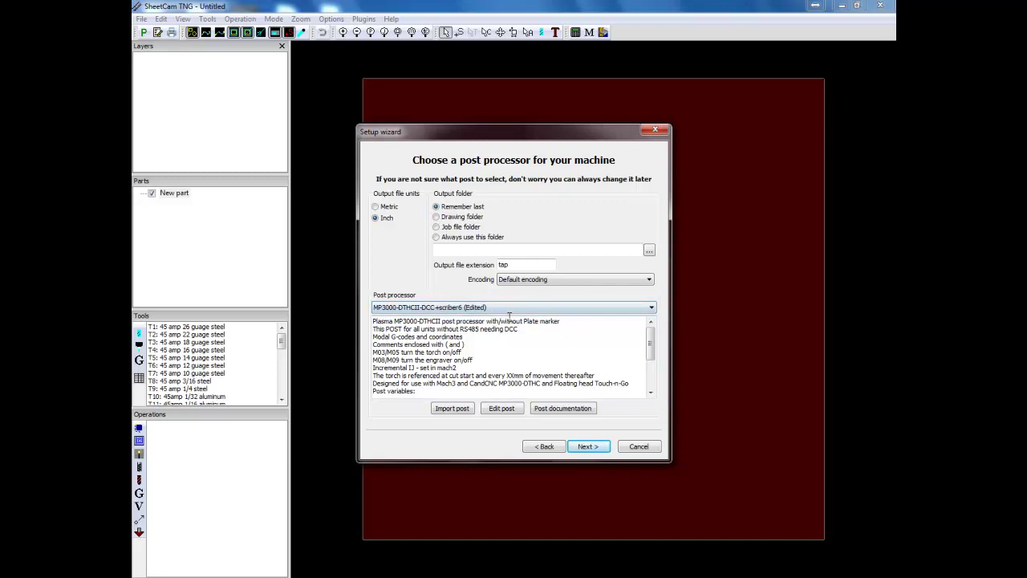
left_click(593, 451)
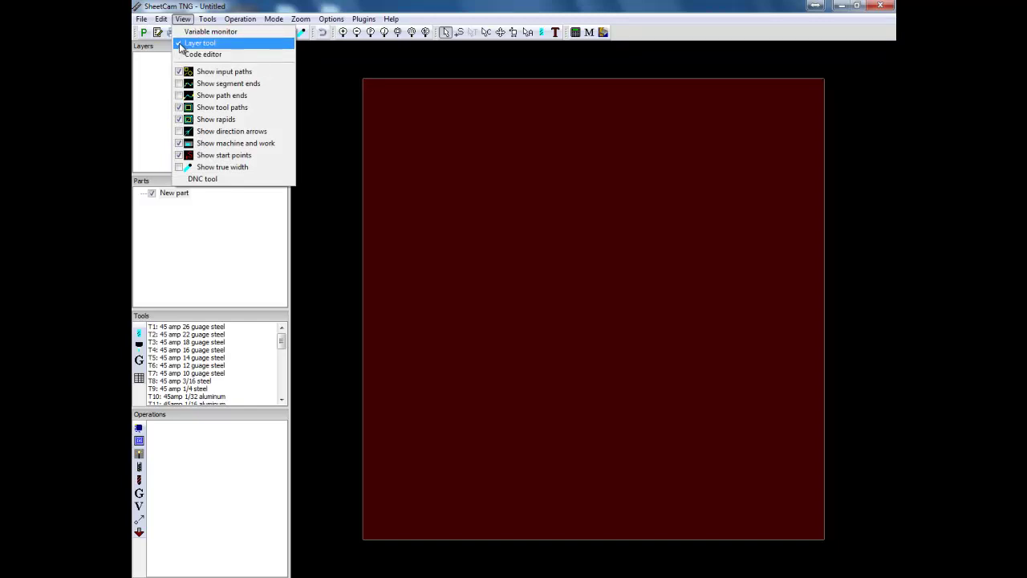
Step: Dismiss the View menu without changes, leaving the empty untitled job
left_click(149, 106)
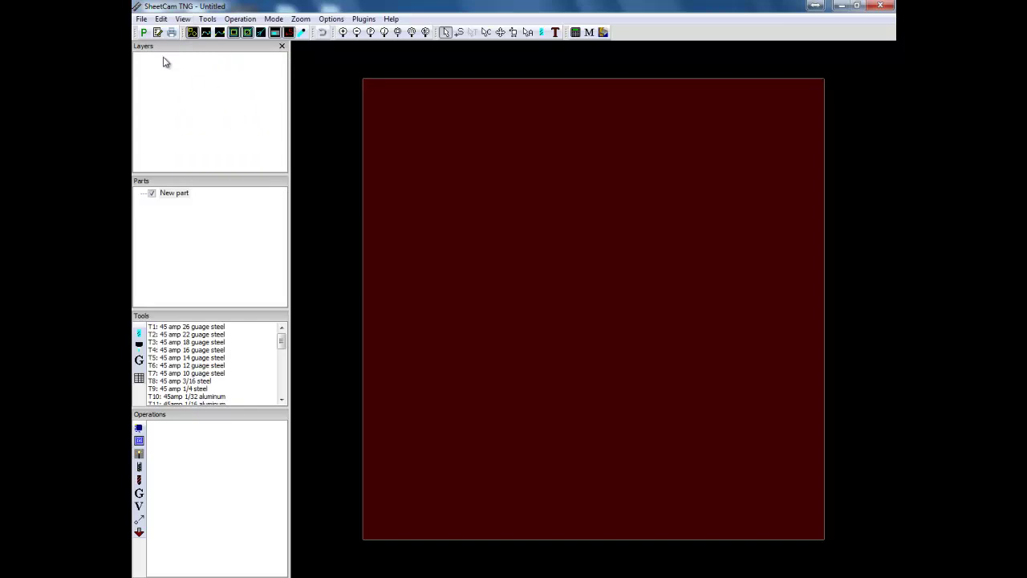
Step: Create a new jet cutting tool and toggle automatic name generation on, then off
left_click(209, 19)
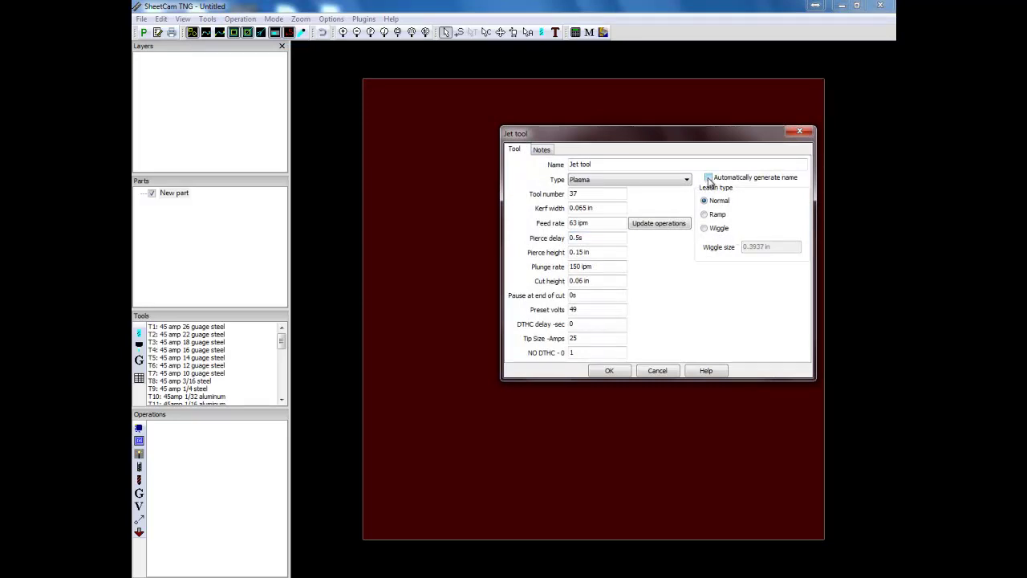
left_click(709, 178)
left_click(708, 178)
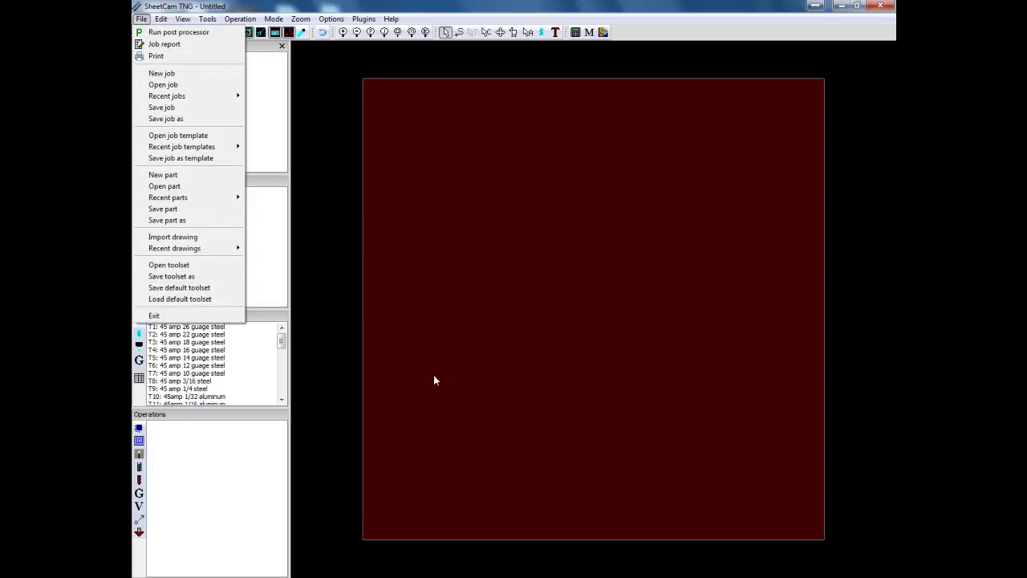
Step: Load the hypertherm powermax 65 85 105 w scodes tool set from sheetcam tool sets
left_click(469, 376)
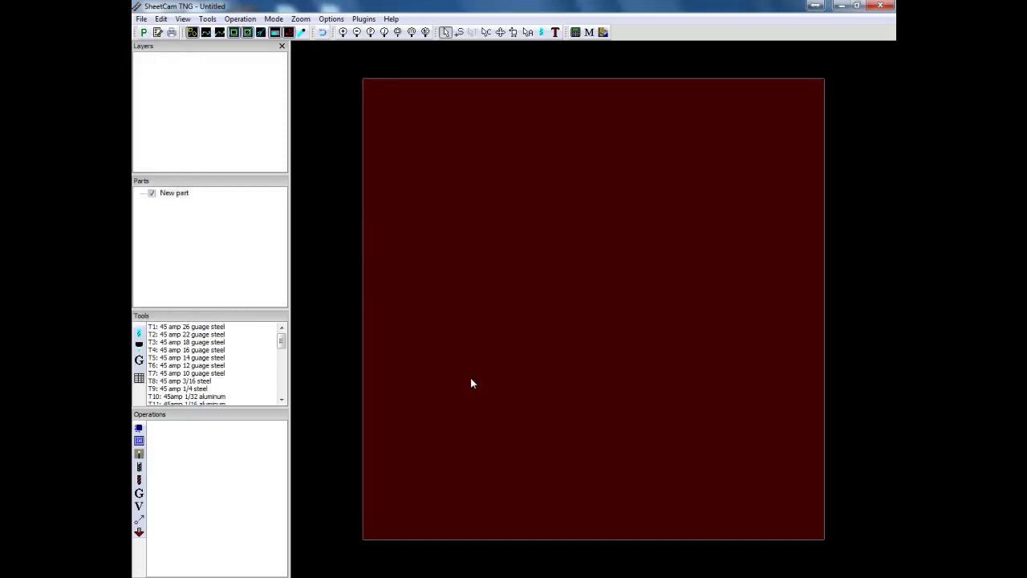
left_click(141, 19)
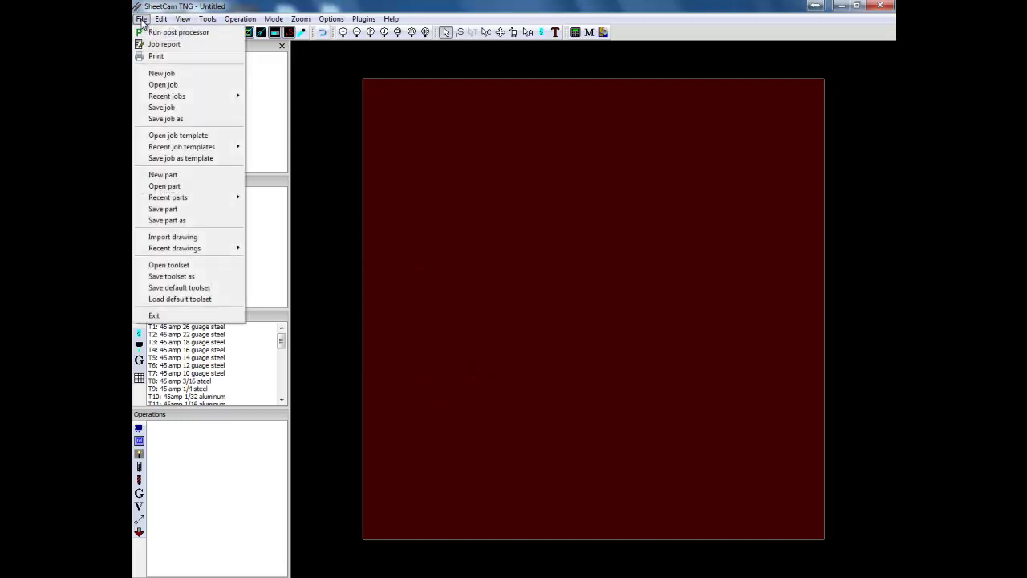
left_click(183, 266)
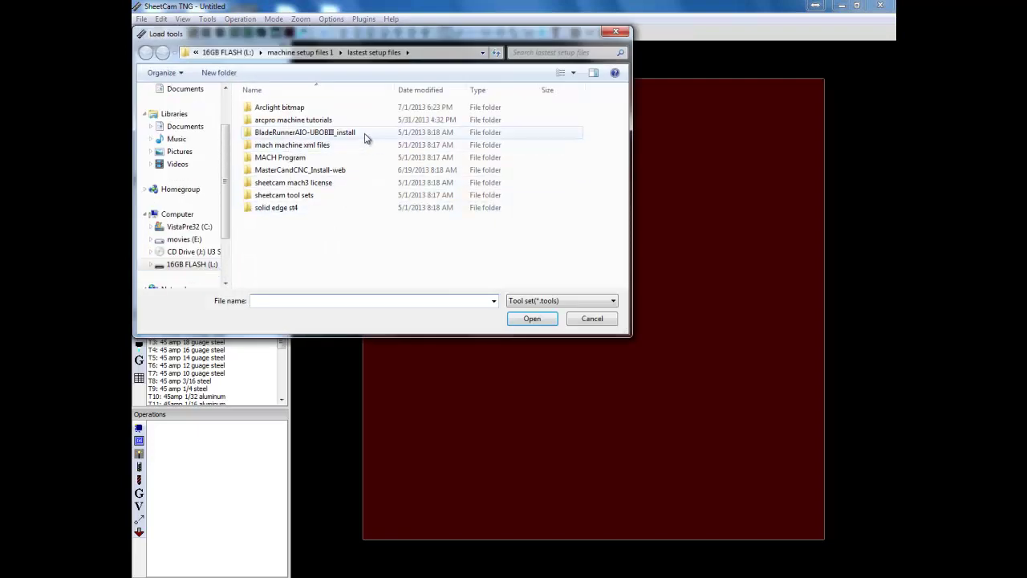
double_click(290, 196)
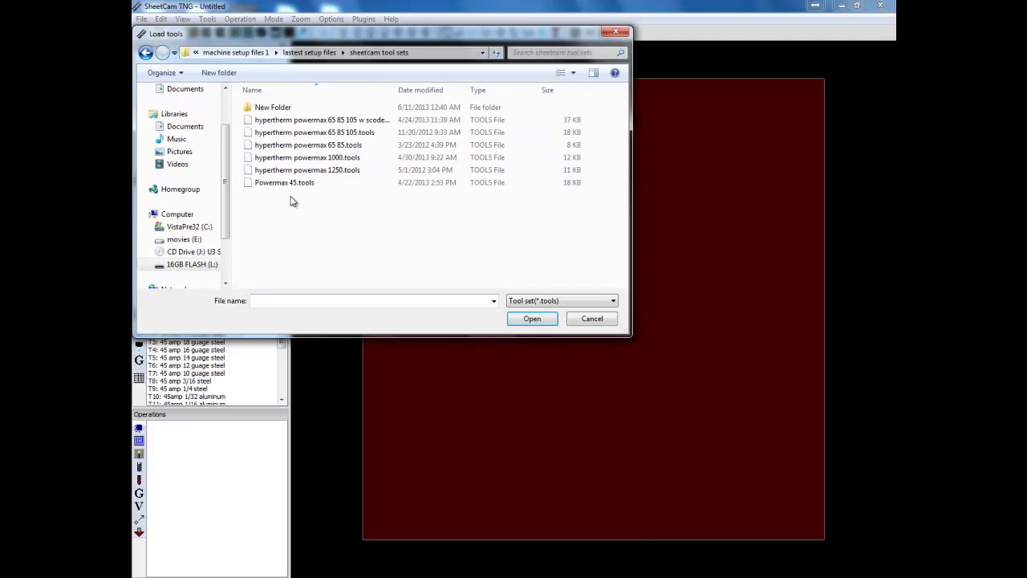
double_click(352, 121)
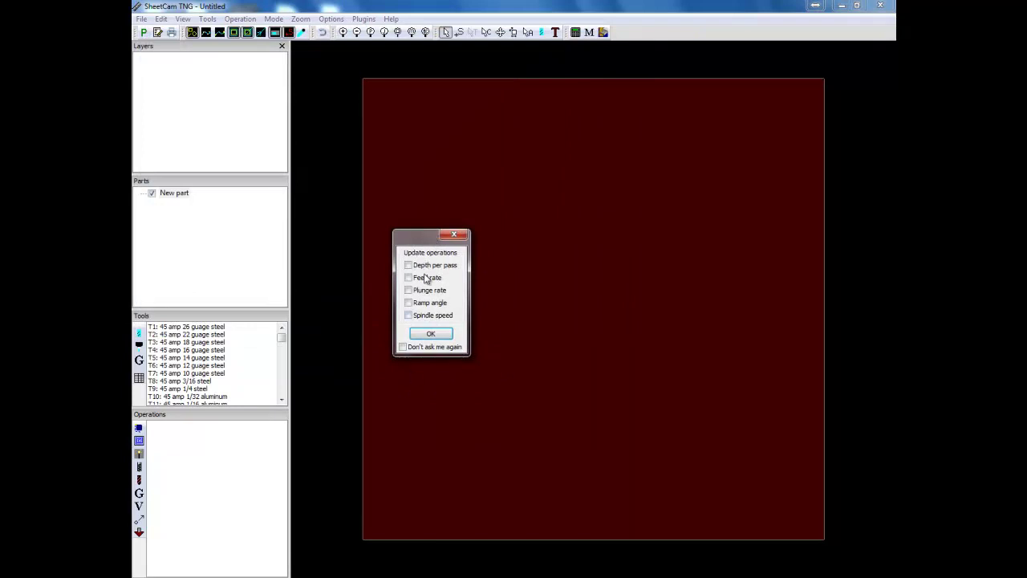
left_click(431, 335)
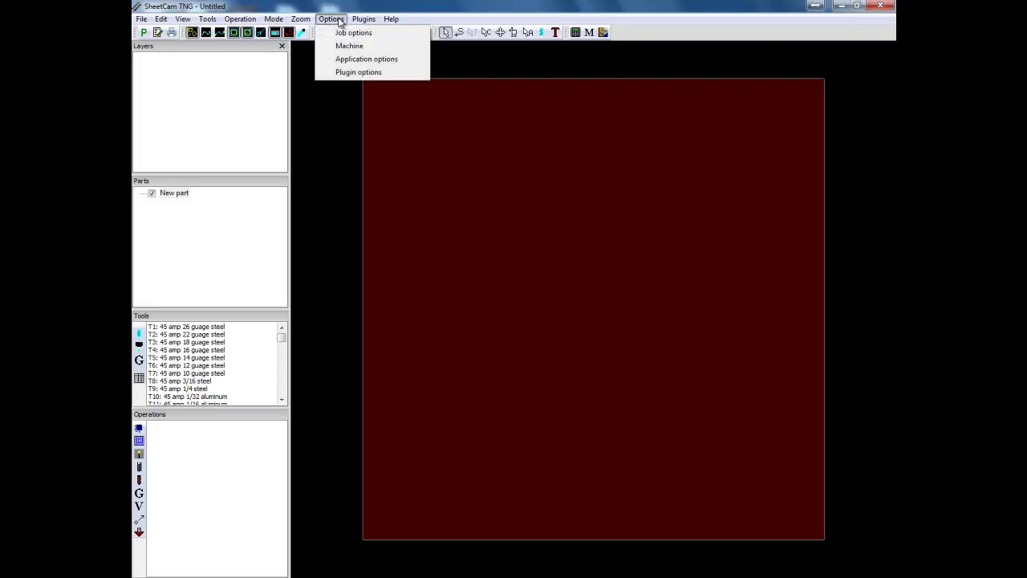
Step: Set the Job options material size to X 48 and Y 96 inches
left_click(361, 33)
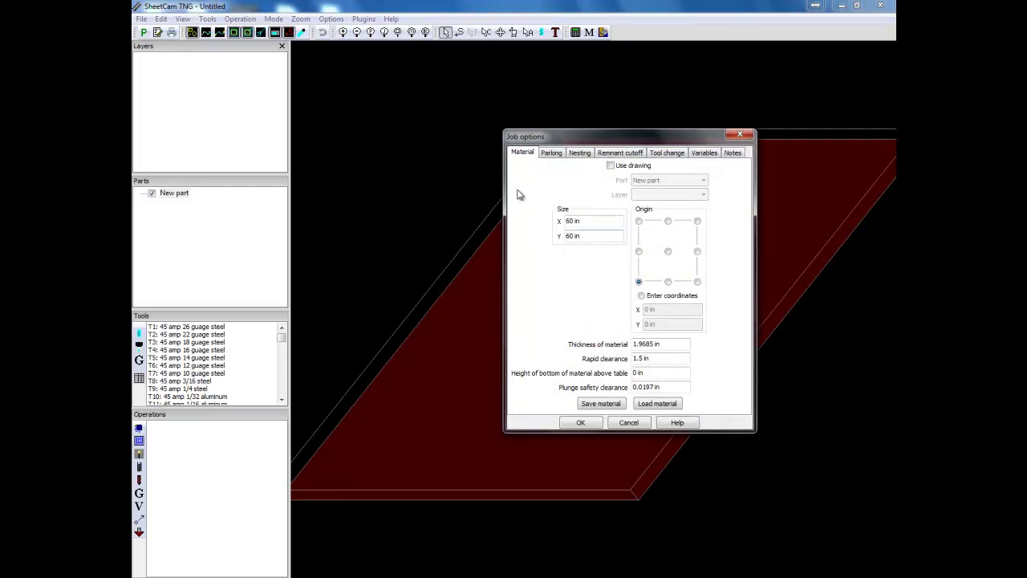
left_click(574, 221)
double_click(574, 220)
type("48")
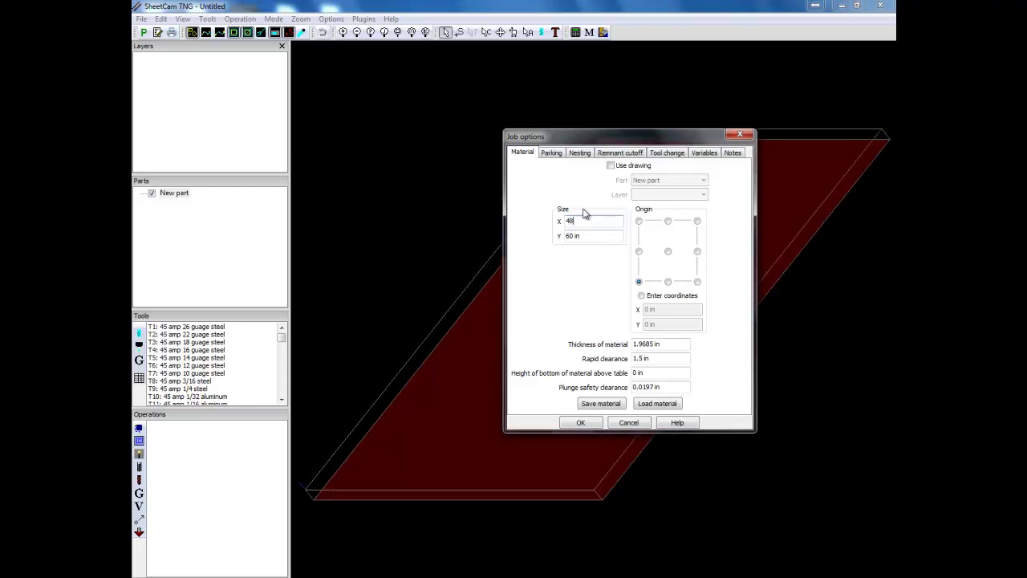
left_click(572, 234)
double_click(573, 234)
type("96")
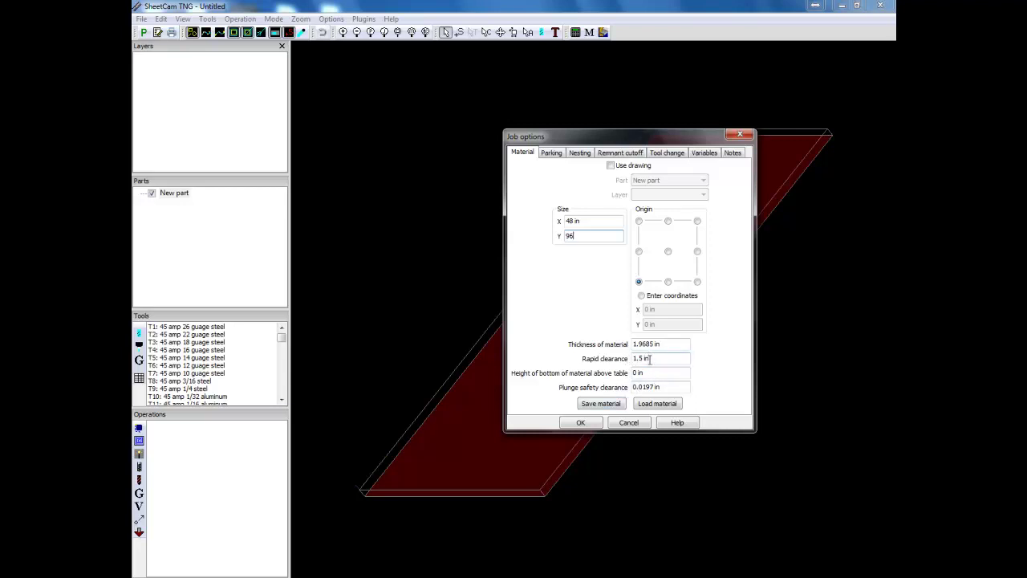
left_click(589, 423)
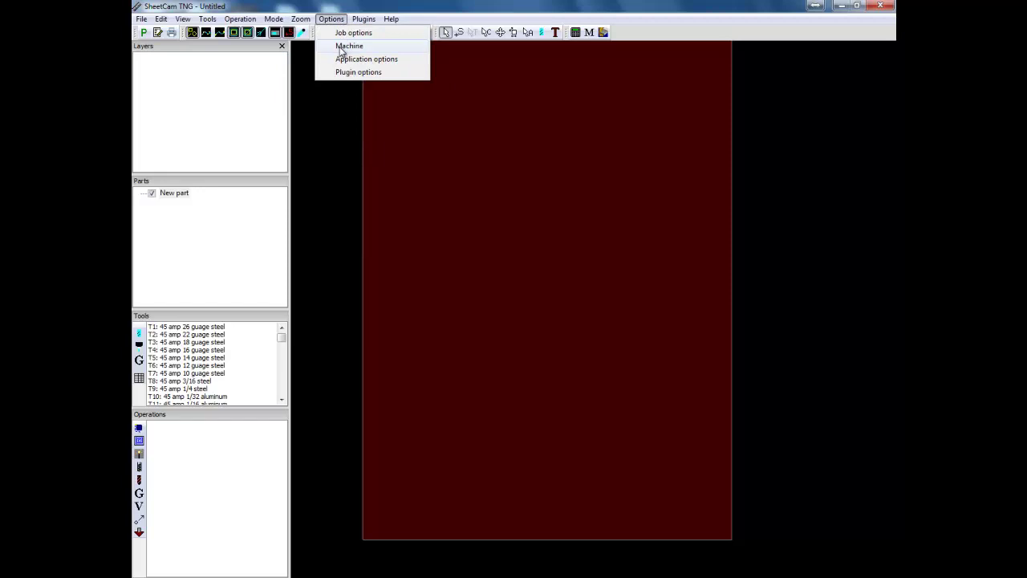
Step: Set Y to 96 on both the machine Working envelope and Table display tabs
left_click(341, 48)
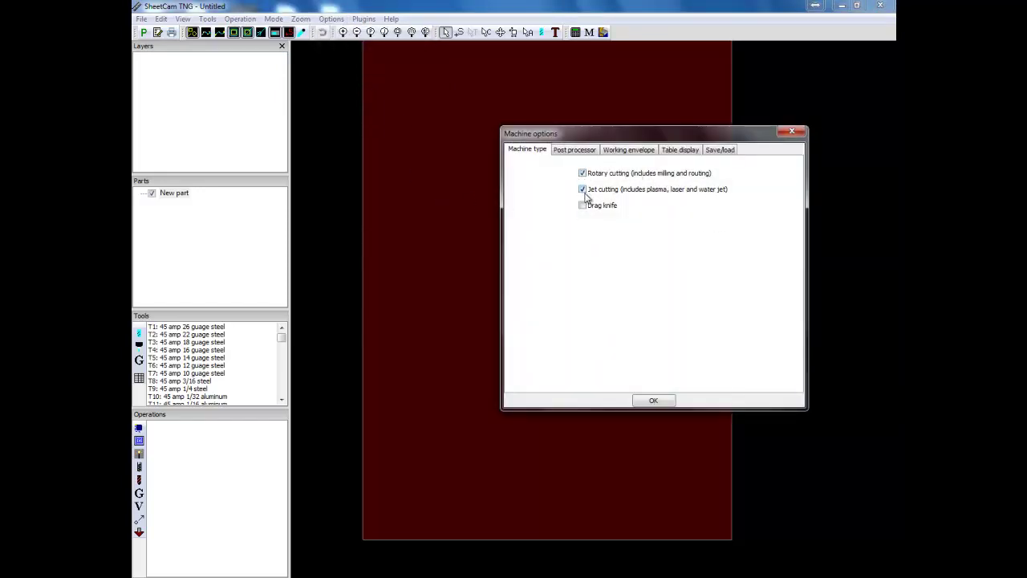
left_click(589, 152)
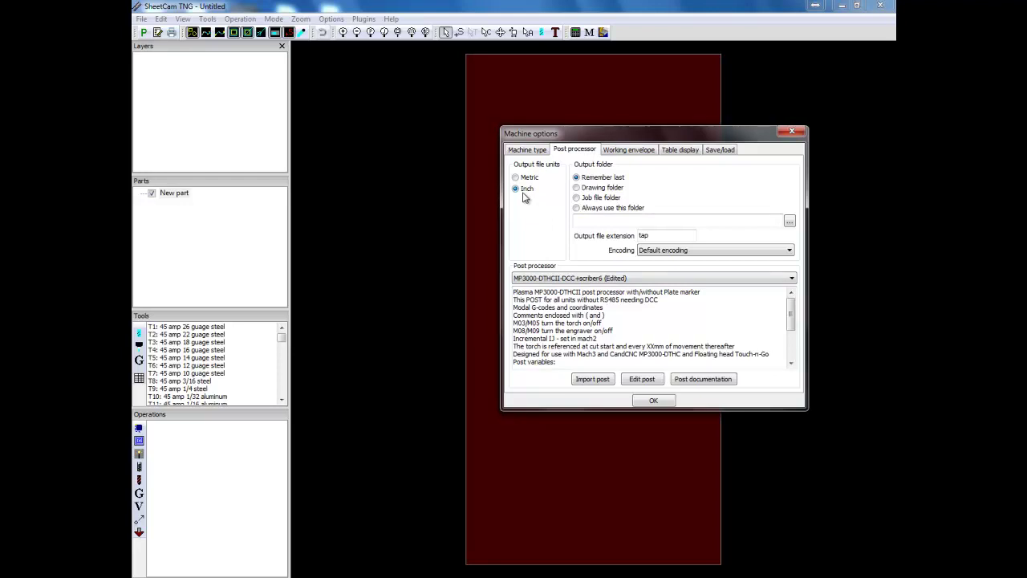
left_click(642, 151)
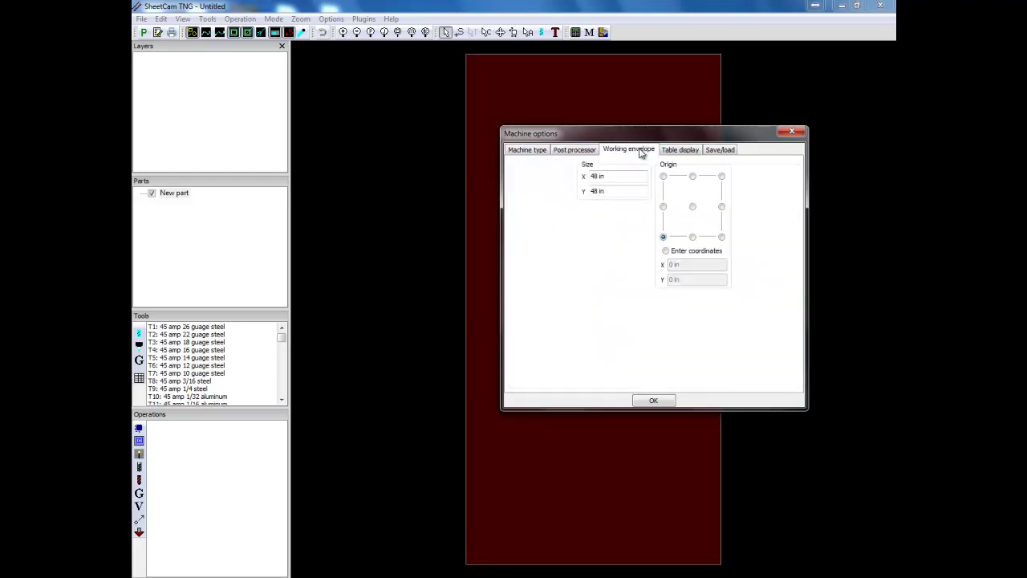
left_click(600, 191)
type("96")
left_click(688, 152)
left_click(610, 190)
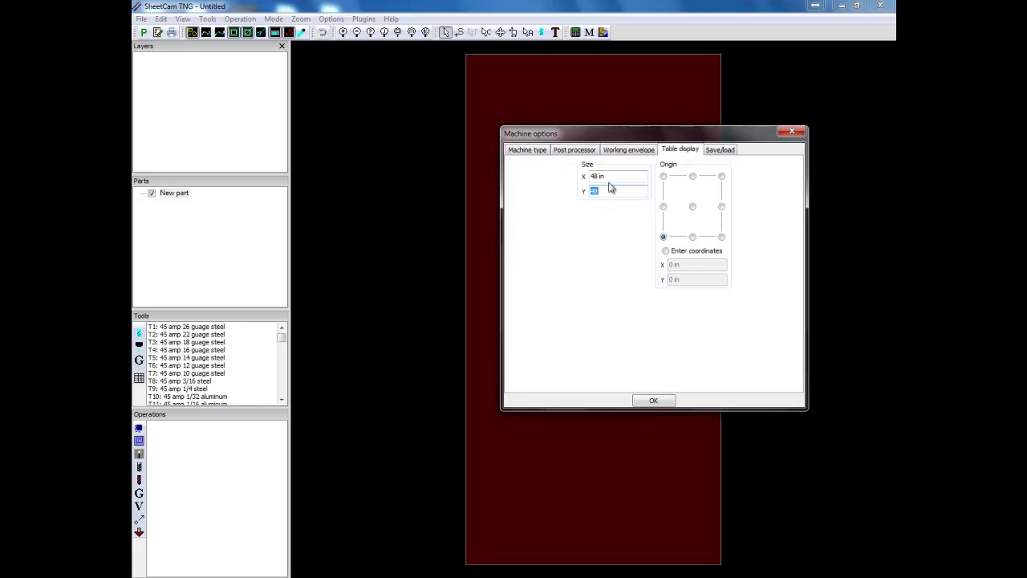
type("96")
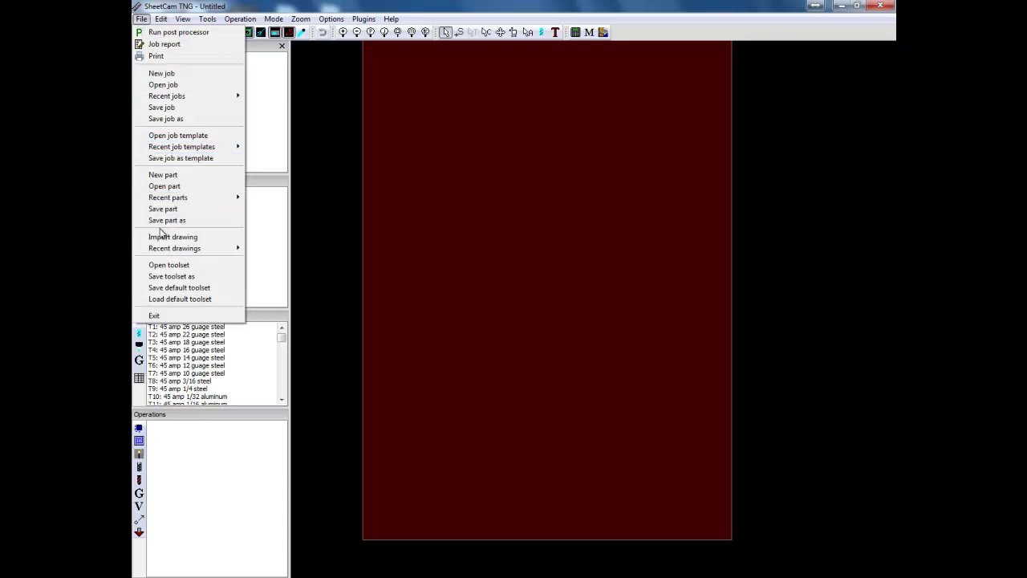
Step: Start a drawing import, browsing the flash drive's lastest setup files folder filtered to DXF files
left_click(164, 240)
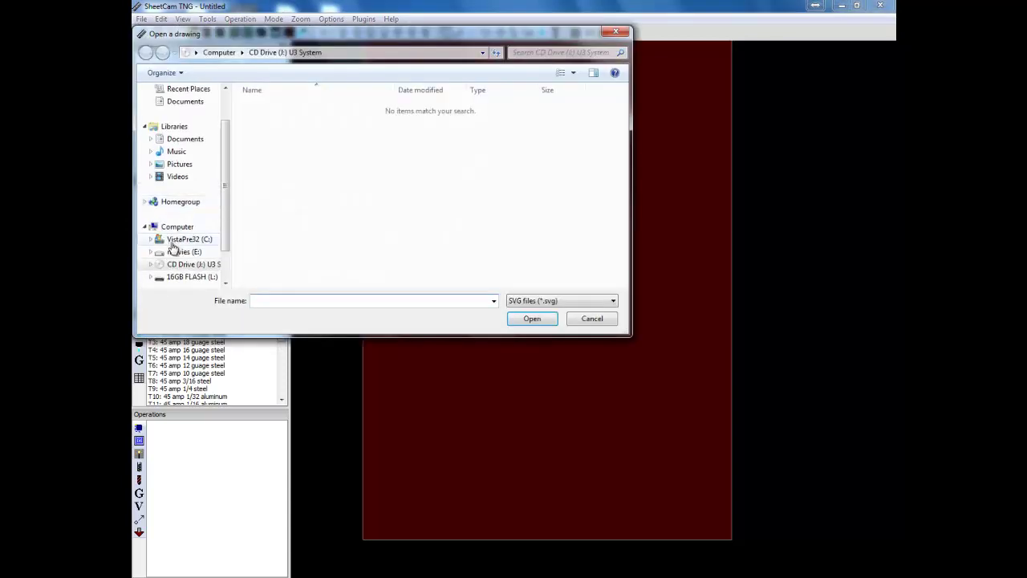
left_click(195, 278)
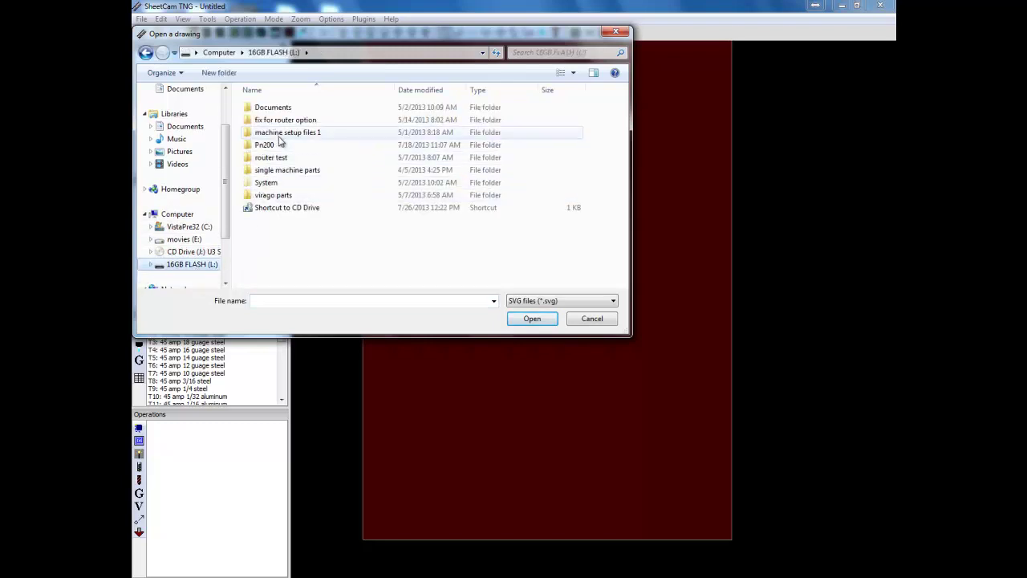
double_click(280, 133)
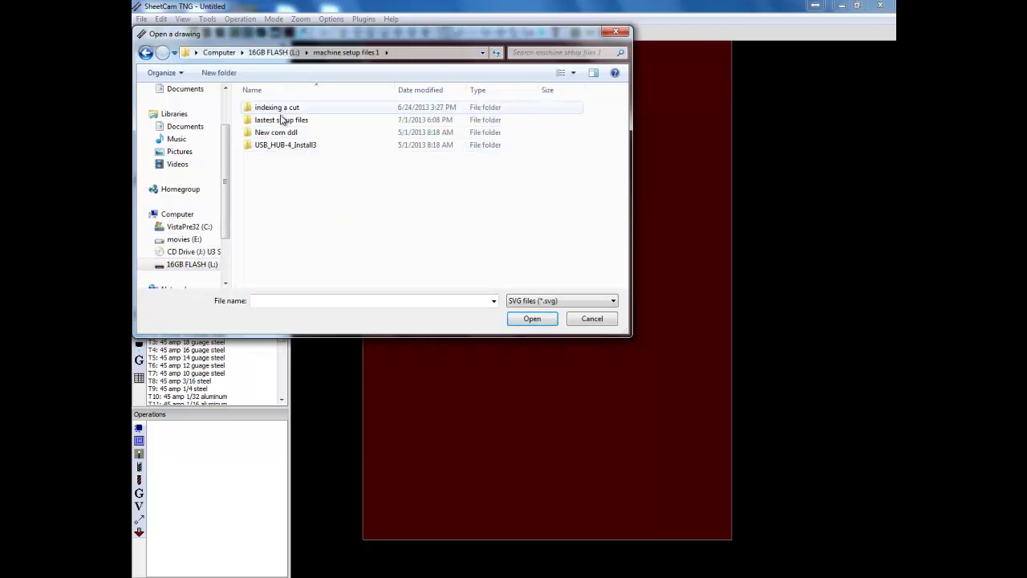
double_click(283, 119)
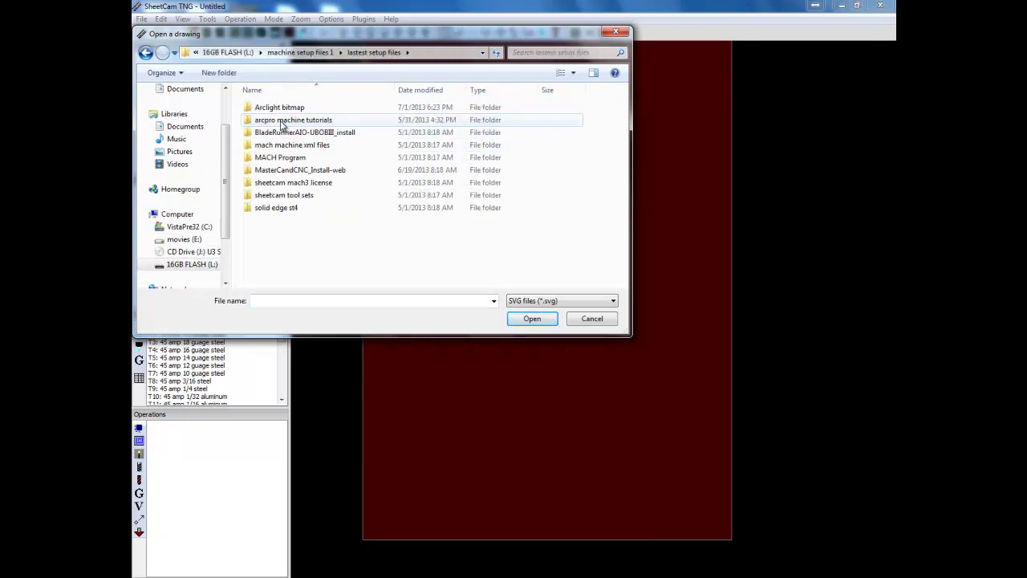
left_click(614, 303)
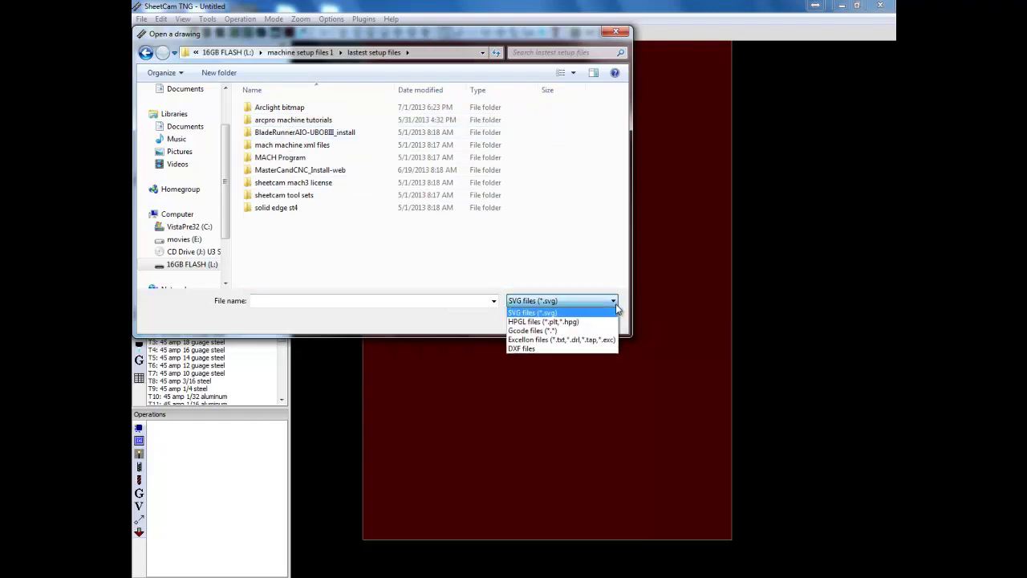
left_click(594, 348)
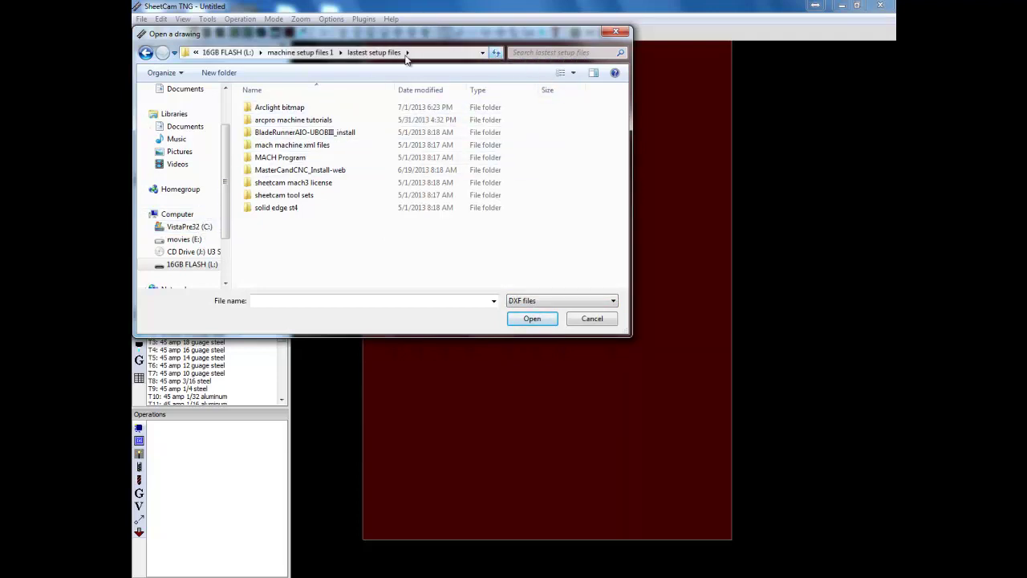
Step: Open the wire mount DXF from the root of the 16GB FLASH (L:) drive
left_click(300, 52)
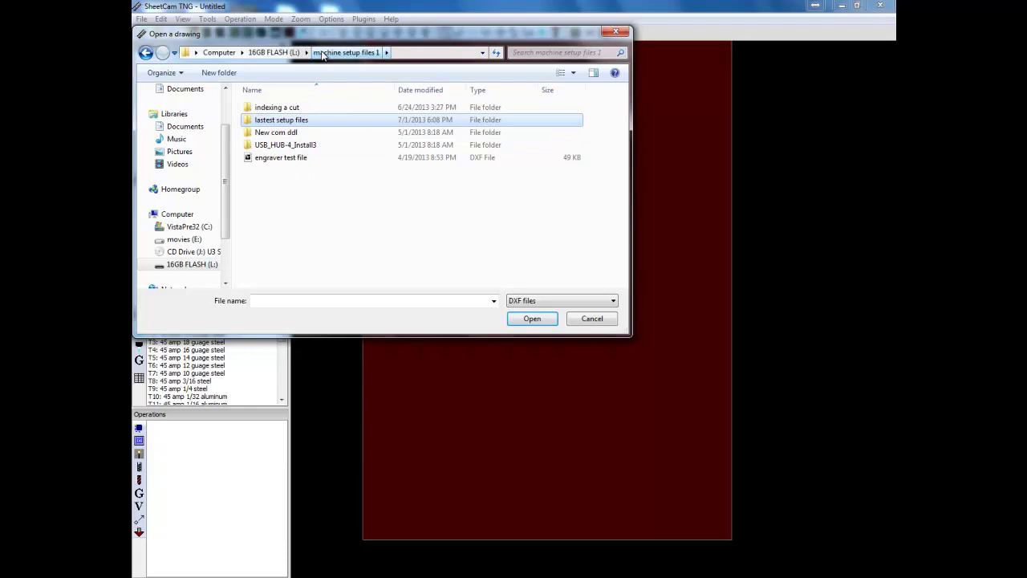
left_click(273, 52)
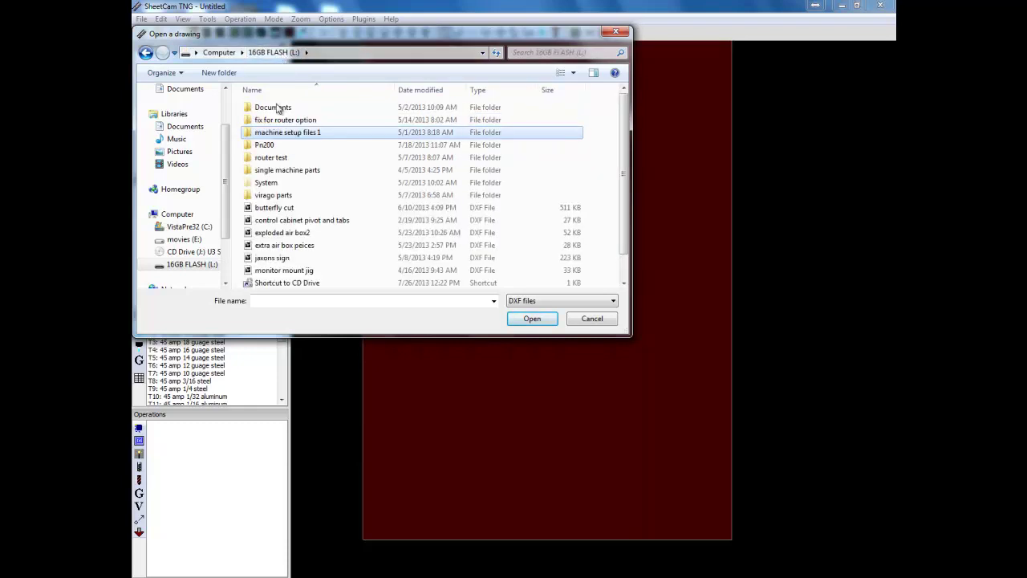
left_click(336, 262)
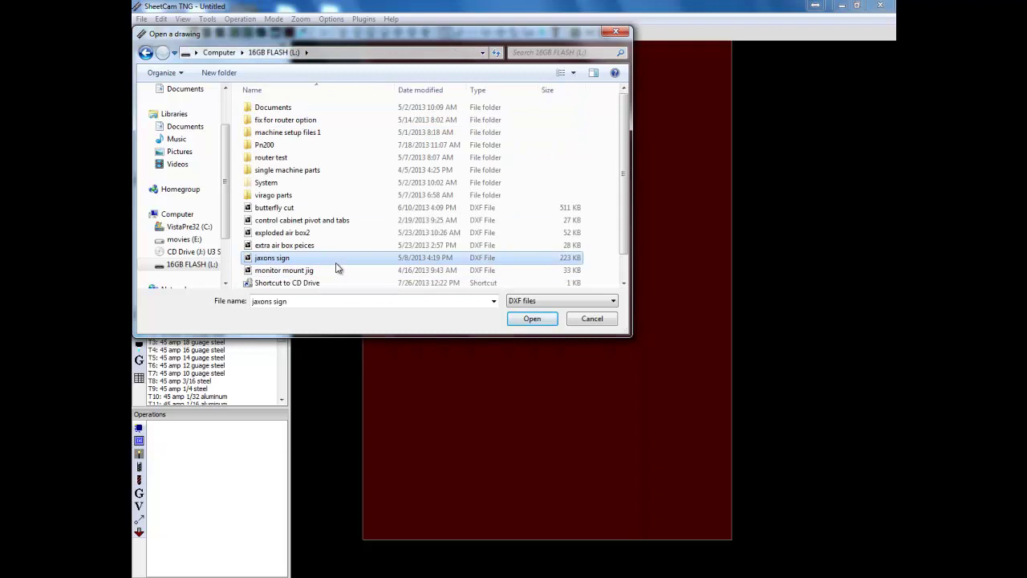
scroll(337, 267, "down", 1)
left_click(277, 285)
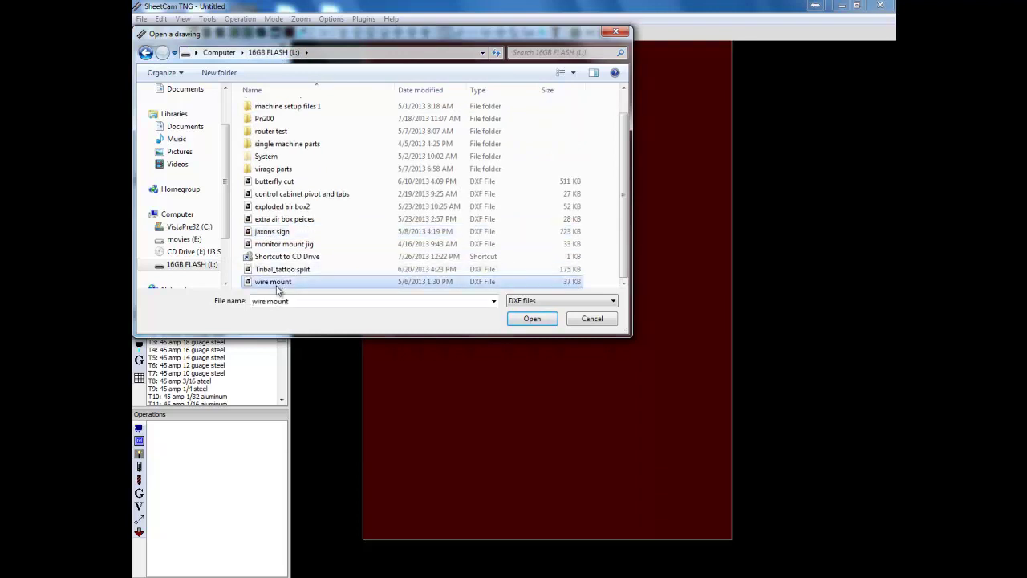
double_click(276, 285)
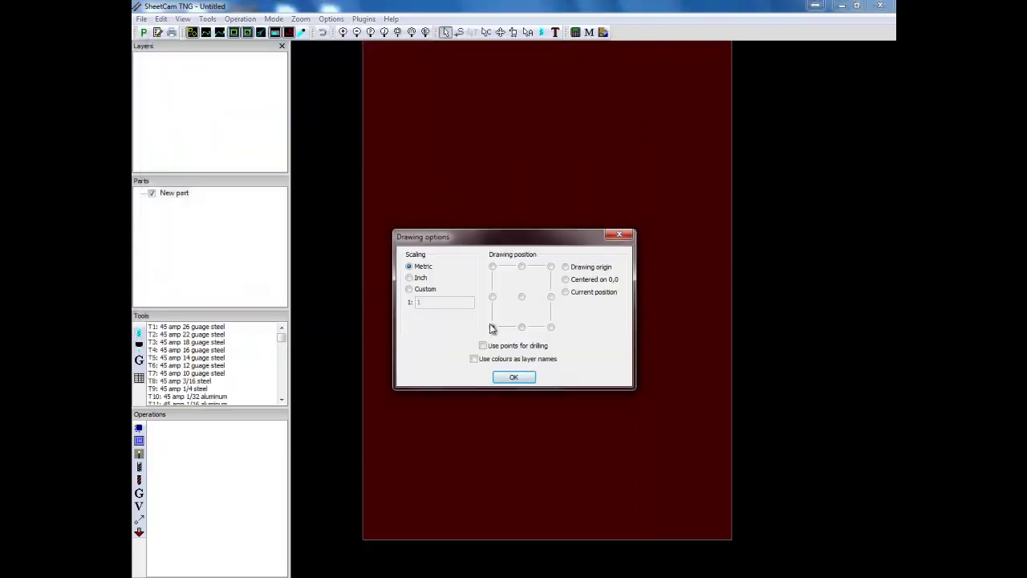
left_click(492, 327)
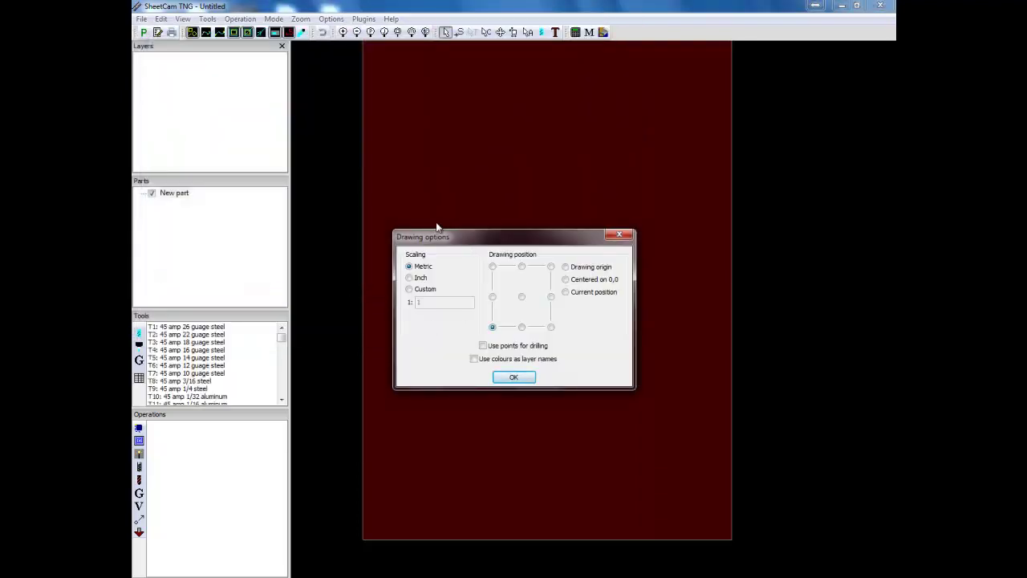
left_click(409, 278)
left_click(513, 378)
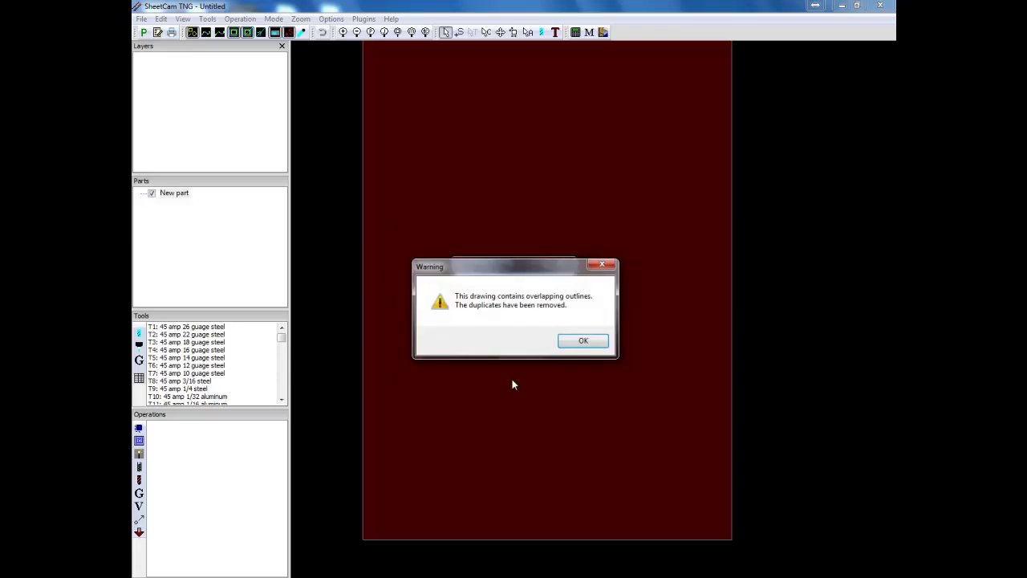
left_click(583, 341)
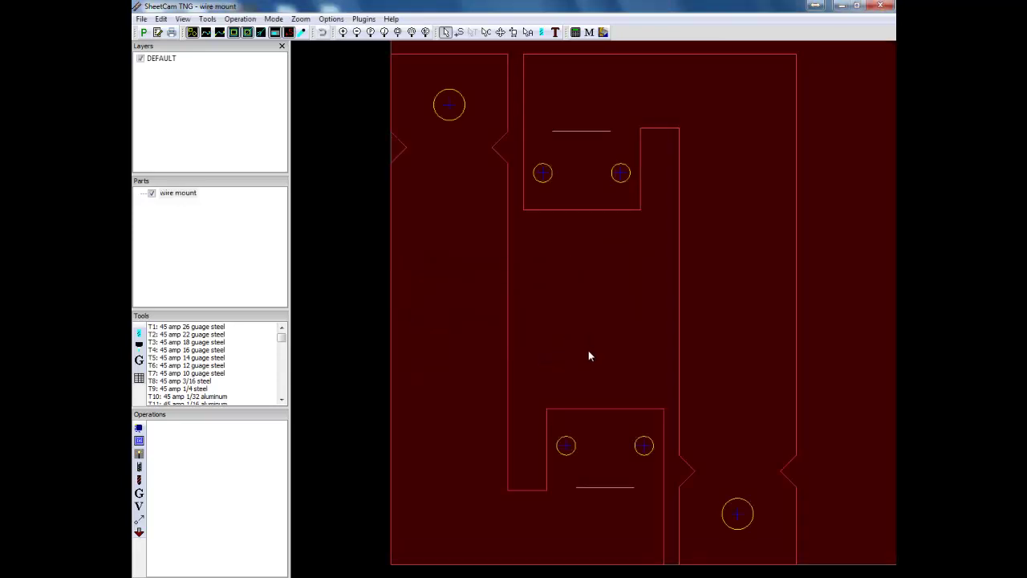
Step: Show the Operation menu listing Contour, Pocket, Plasma cut and Drilling
scroll(589, 355, "up", 2)
scroll(588, 356, "down", 5)
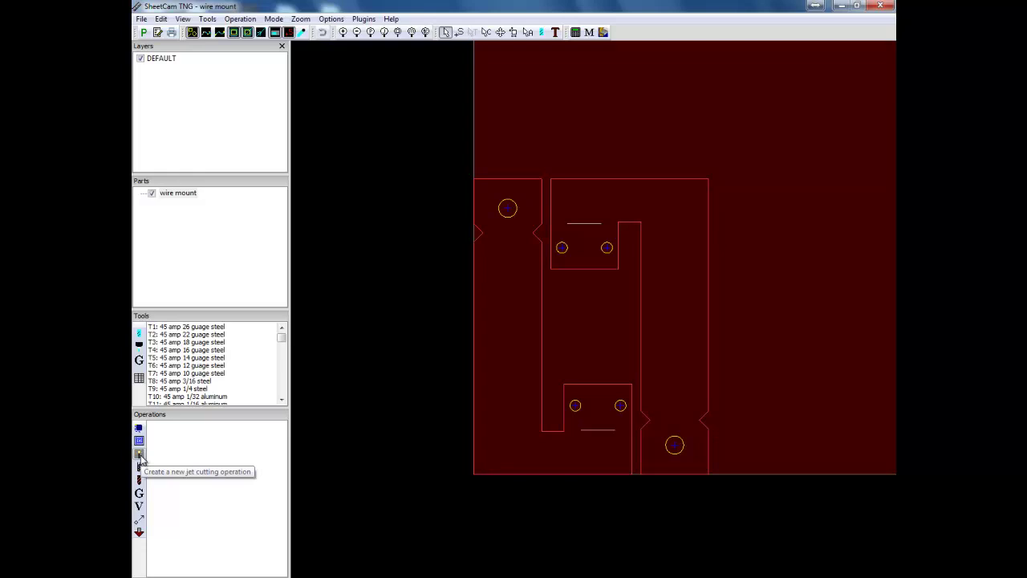
left_click(244, 21)
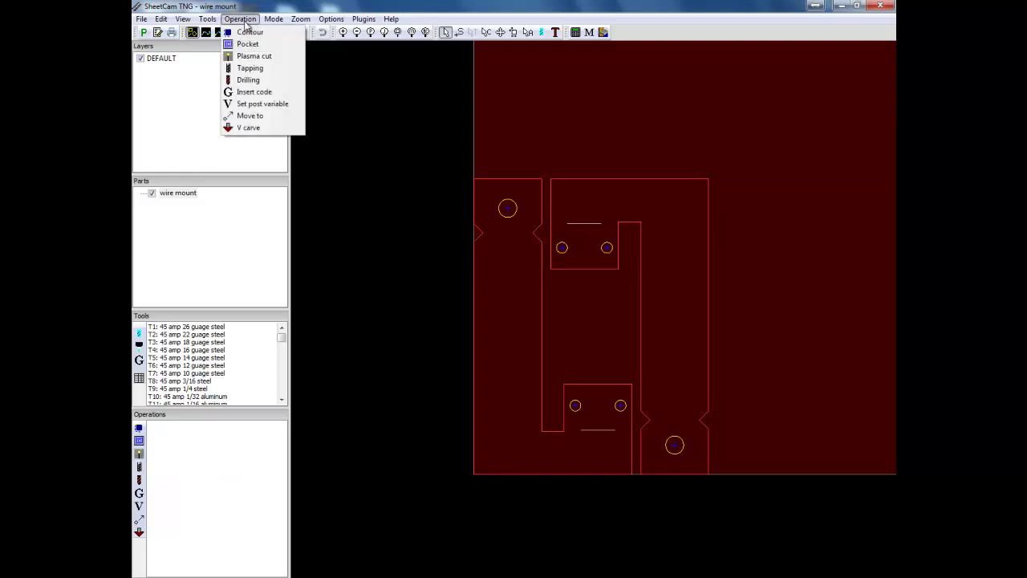
Step: Create a plasma cut with Outside Offset on layer DEFAULT using the T15 65 amp 16 gauge tool
left_click(255, 58)
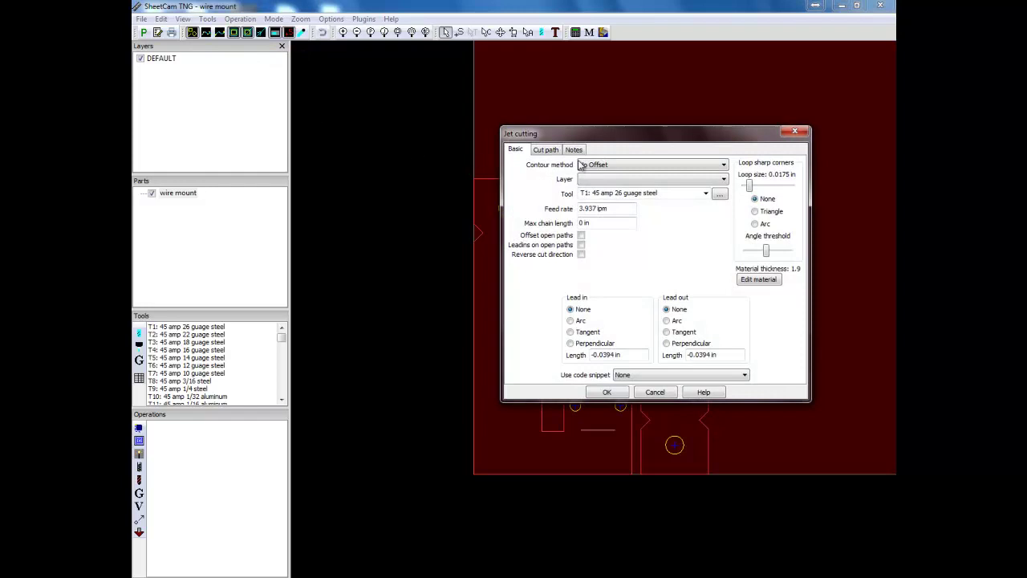
left_click(723, 165)
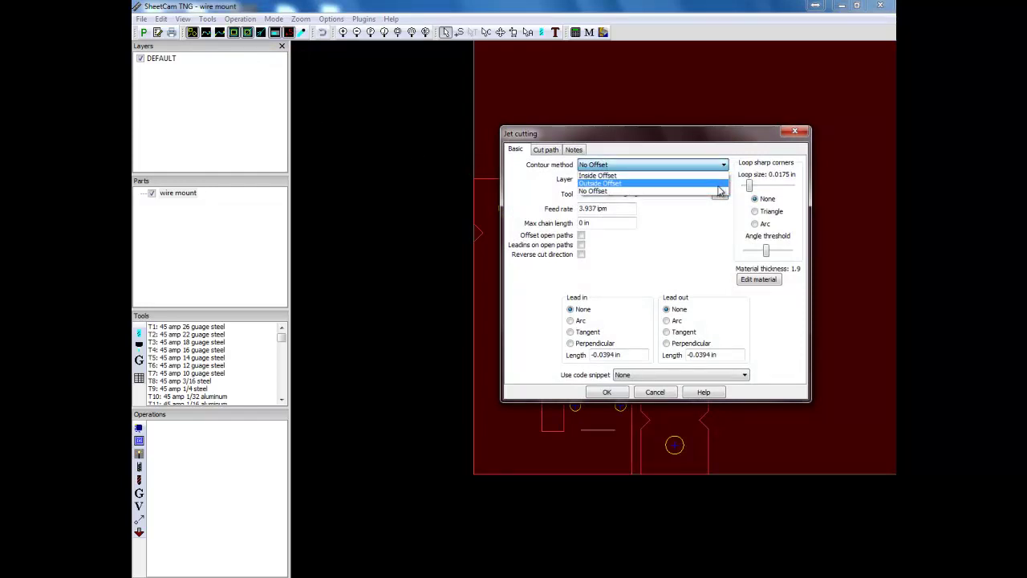
left_click(718, 183)
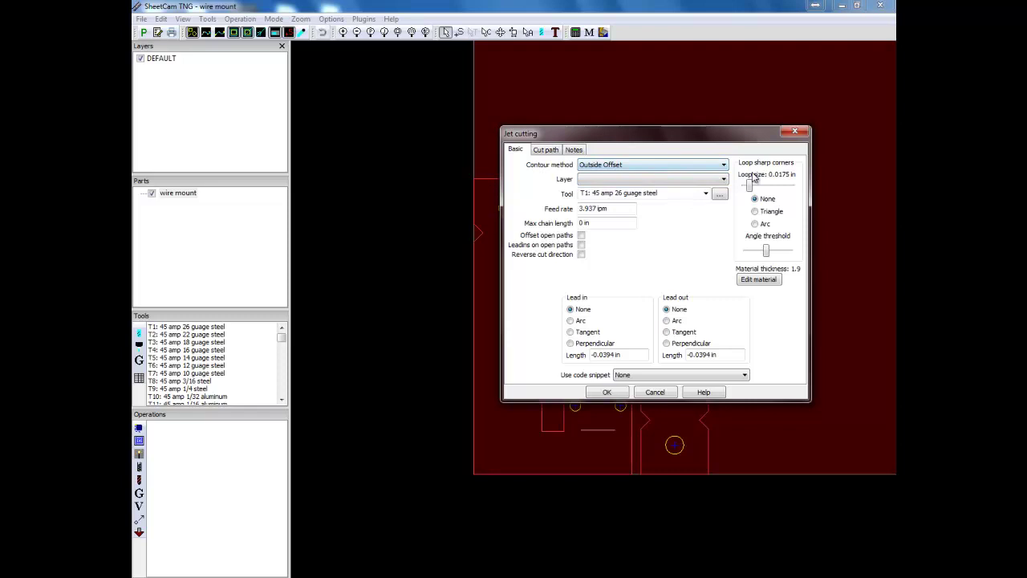
left_click(724, 180)
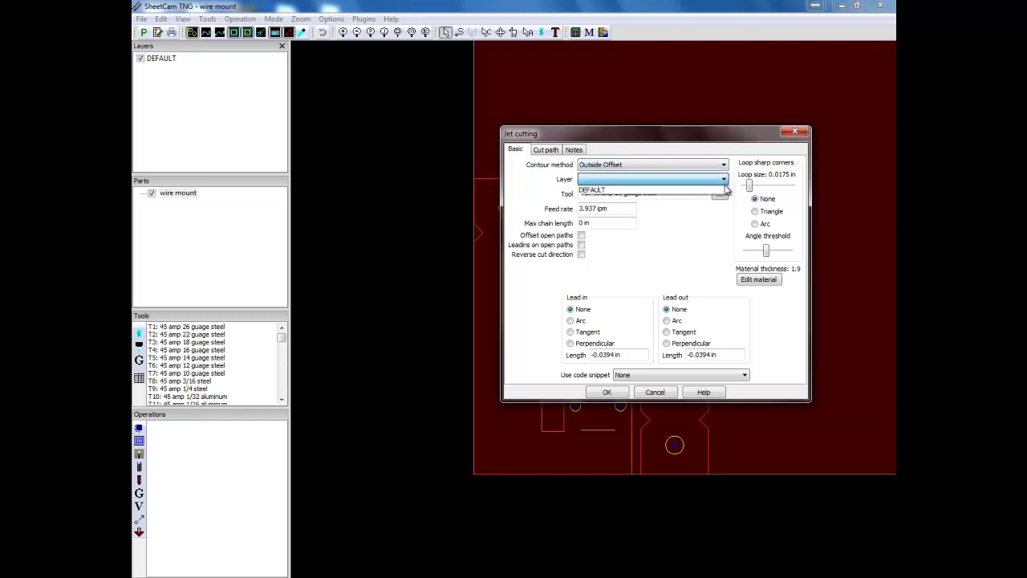
left_click(726, 189)
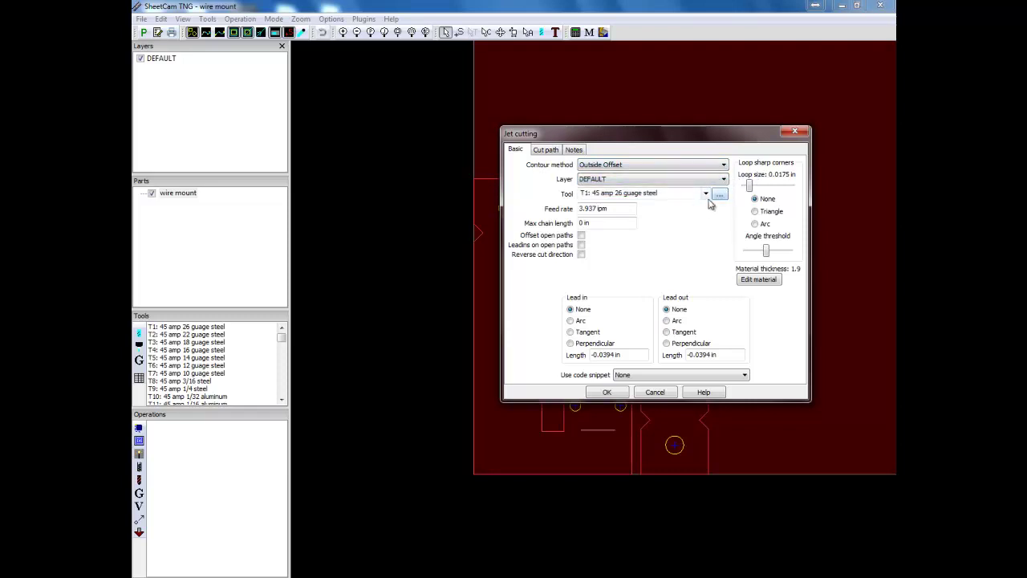
left_click(705, 193)
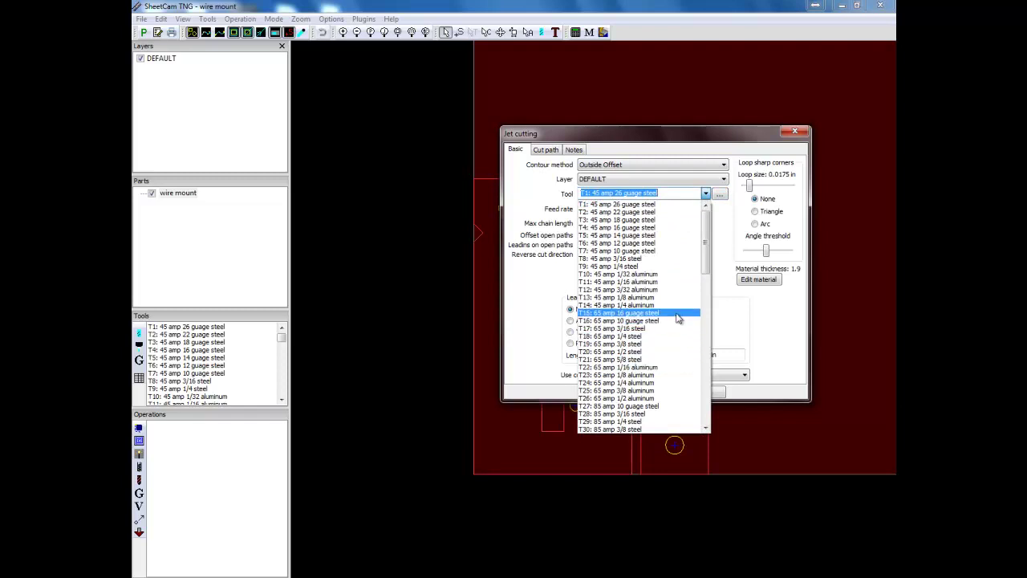
left_click(678, 319)
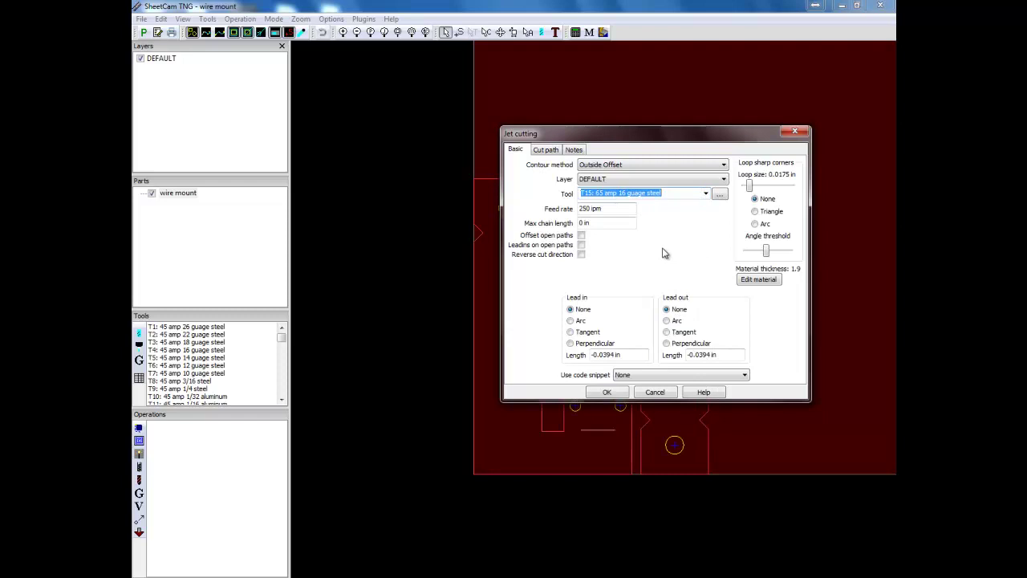
Step: Reverse the cut direction, set a 0.15 in arc lead-in, and clear the lead-out length
left_click(581, 255)
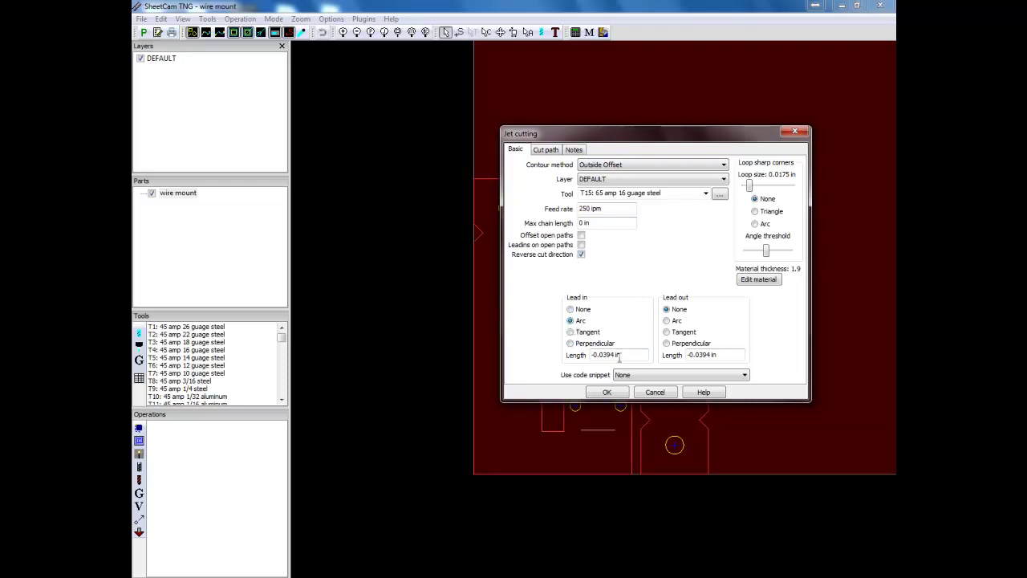
double_click(619, 358)
type("-.15")
left_click(718, 354)
key("BackSpace")
key("BackSpace")
key("BackSpace")
key("BackSpace")
key("BackSpace")
key("BackSpace")
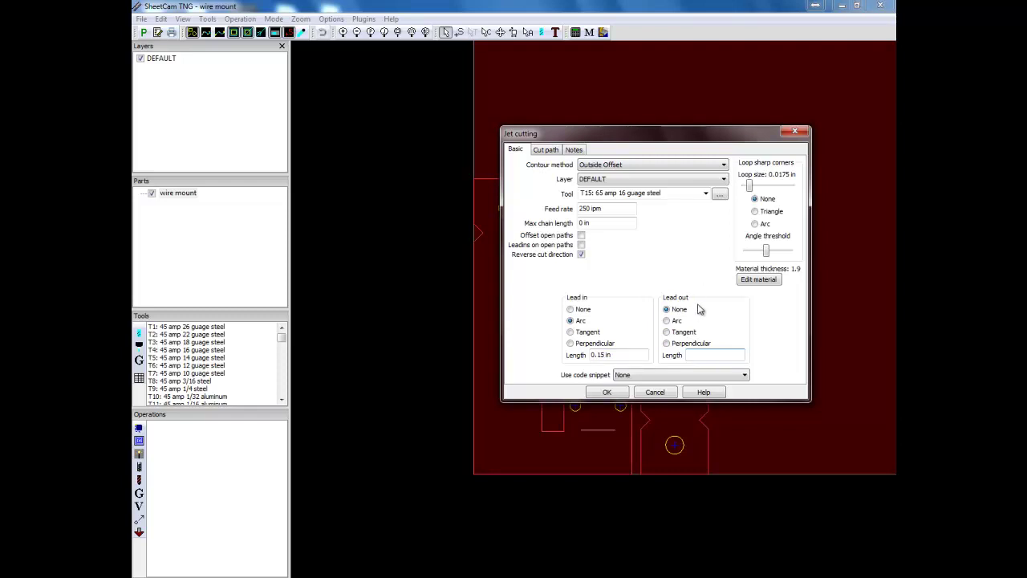
Step: Set the cut path start position to bottom-left and generate the Outside Offset toolpath
left_click(545, 151)
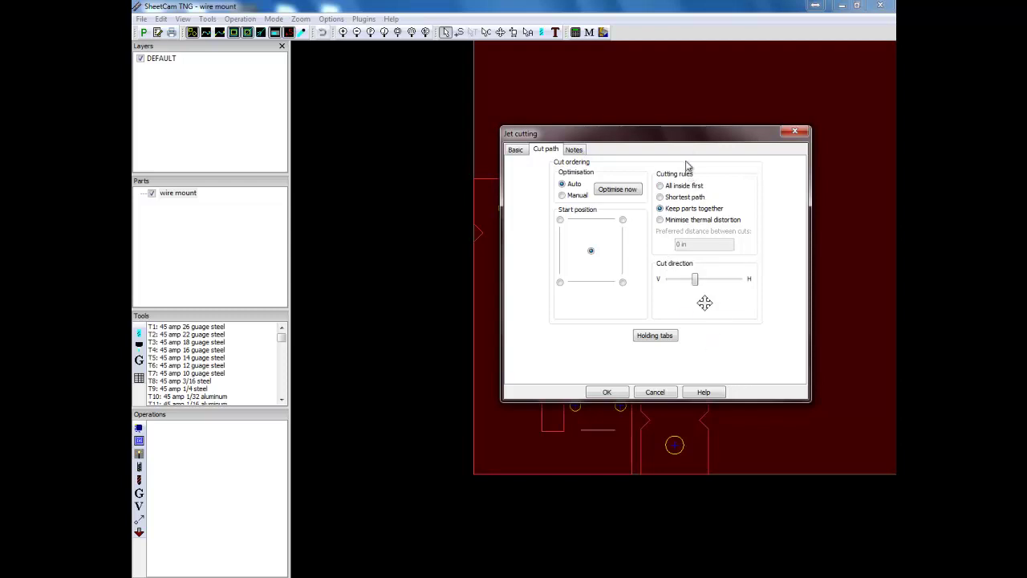
left_click_drag(687, 139, 373, 160)
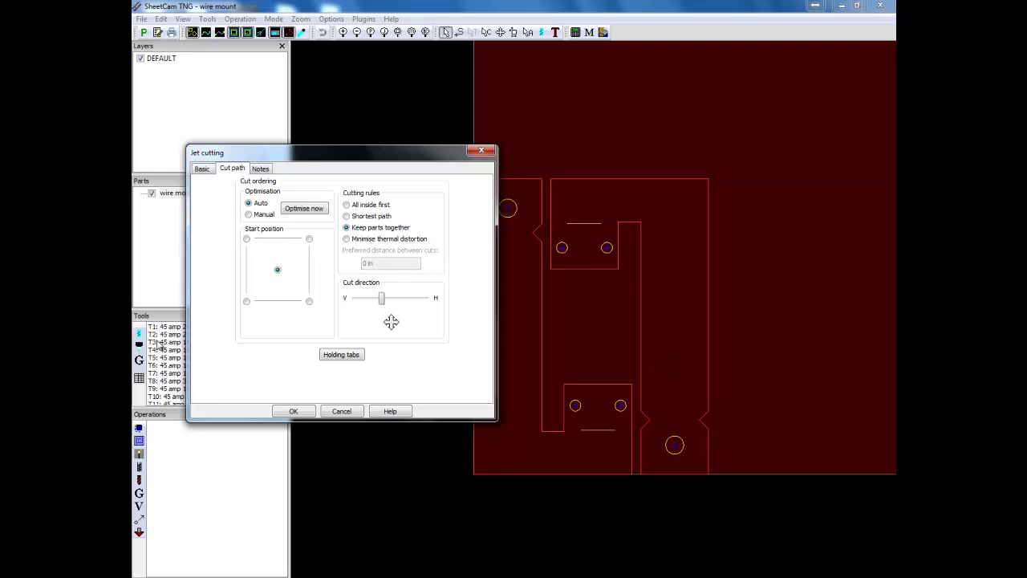
left_click(246, 301)
left_click(294, 410)
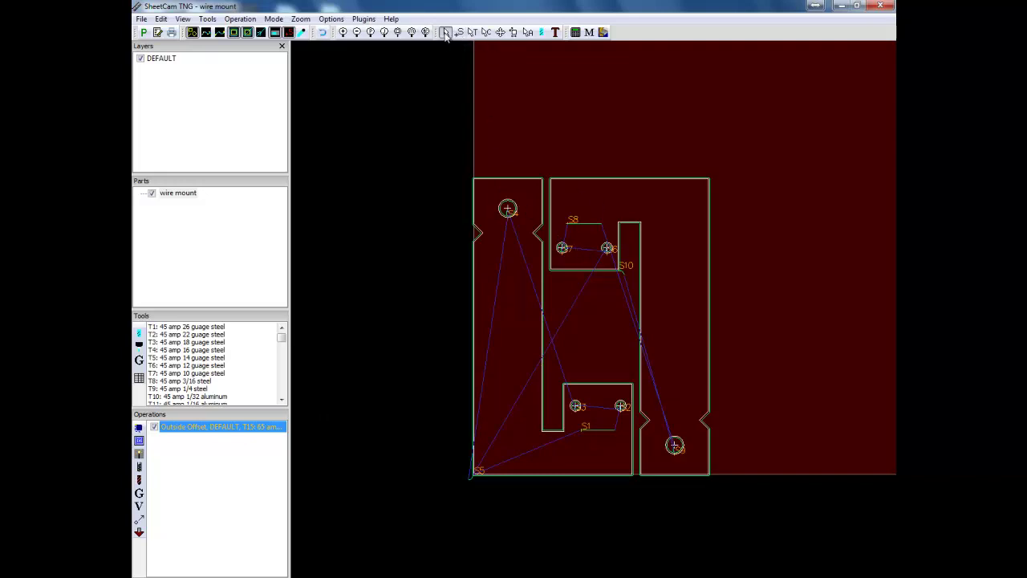
Step: Switch to the start point tool and set the corner snap distance to .0039
left_click(459, 33)
right_click(565, 250)
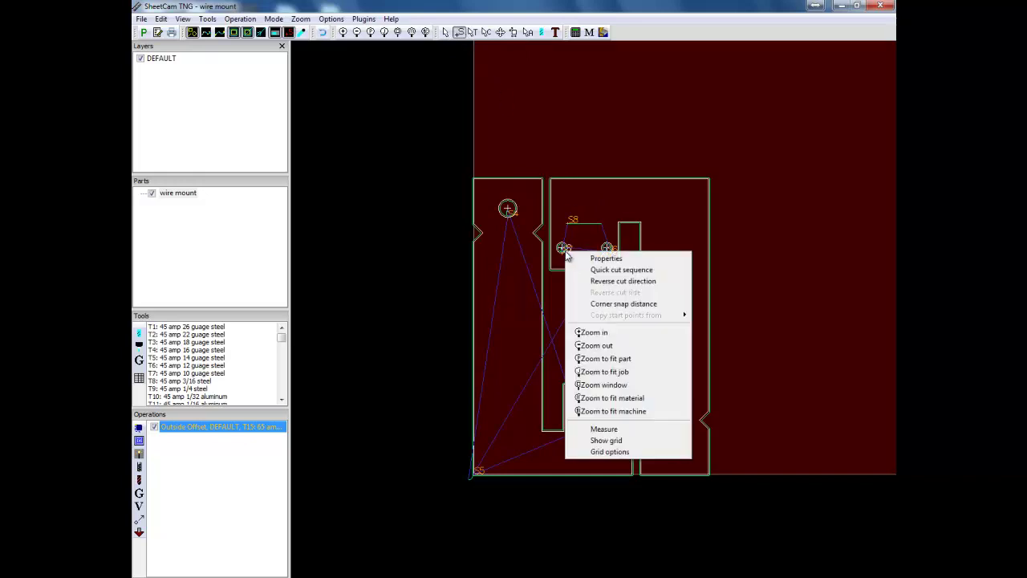
left_click(626, 305)
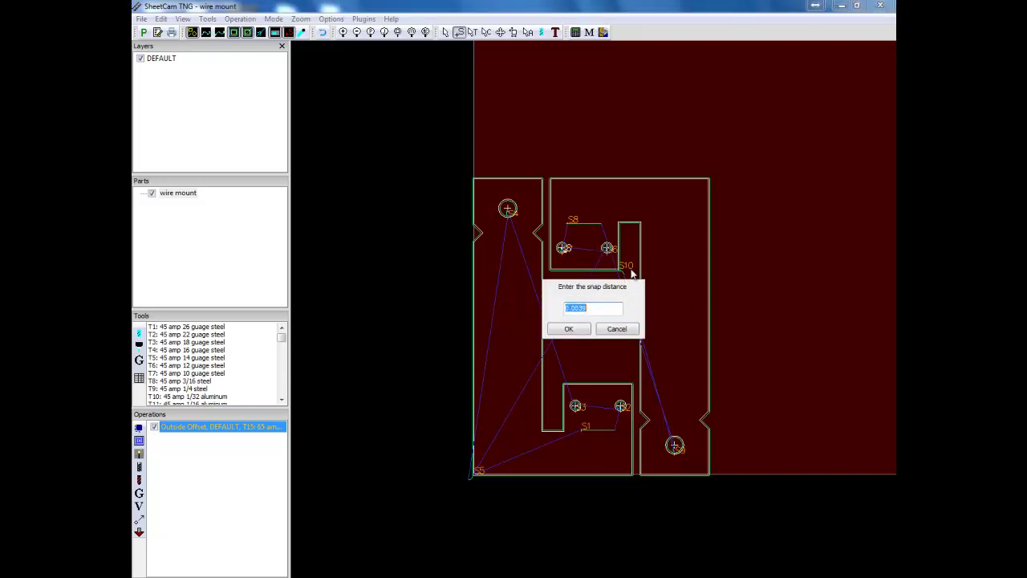
key("BackSpace")
left_click(569, 329)
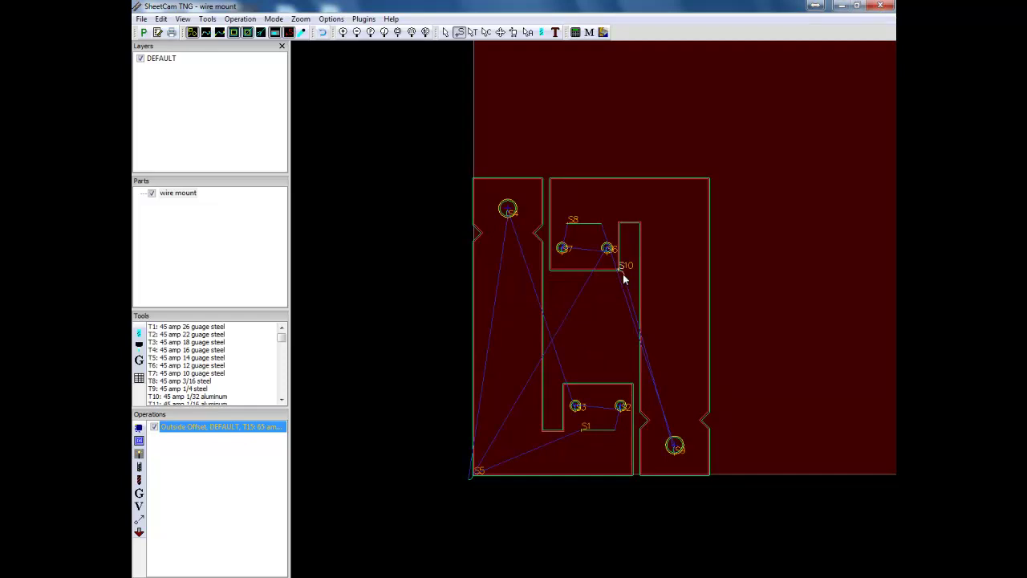
Step: Place the outer contour's start point along the edge just before the corner near S10
scroll(623, 274, "up", 2)
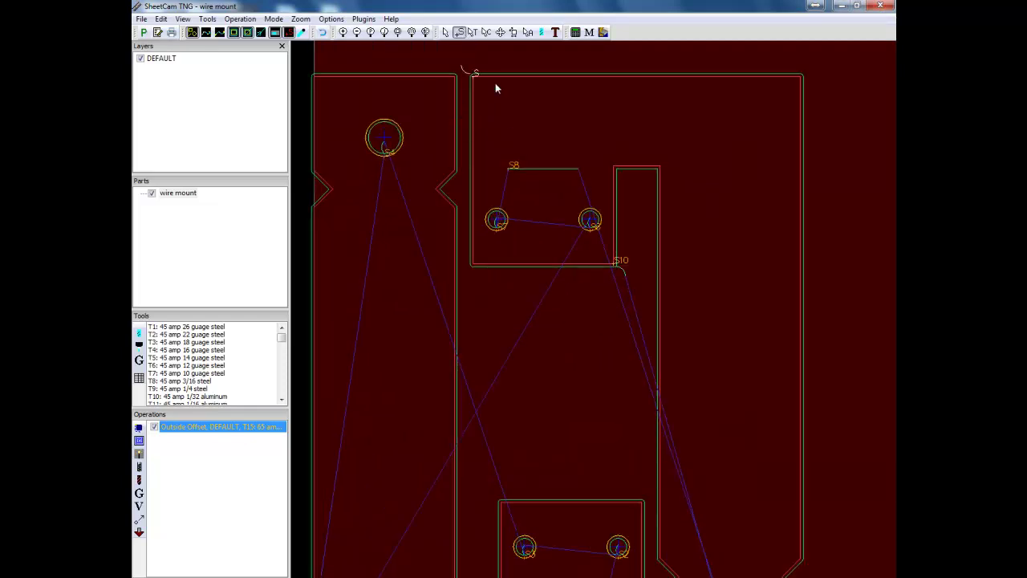
left_click(616, 264)
left_click(606, 276)
left_click(586, 275)
left_click(579, 277)
left_click(593, 273)
scroll(589, 275, "down", 1)
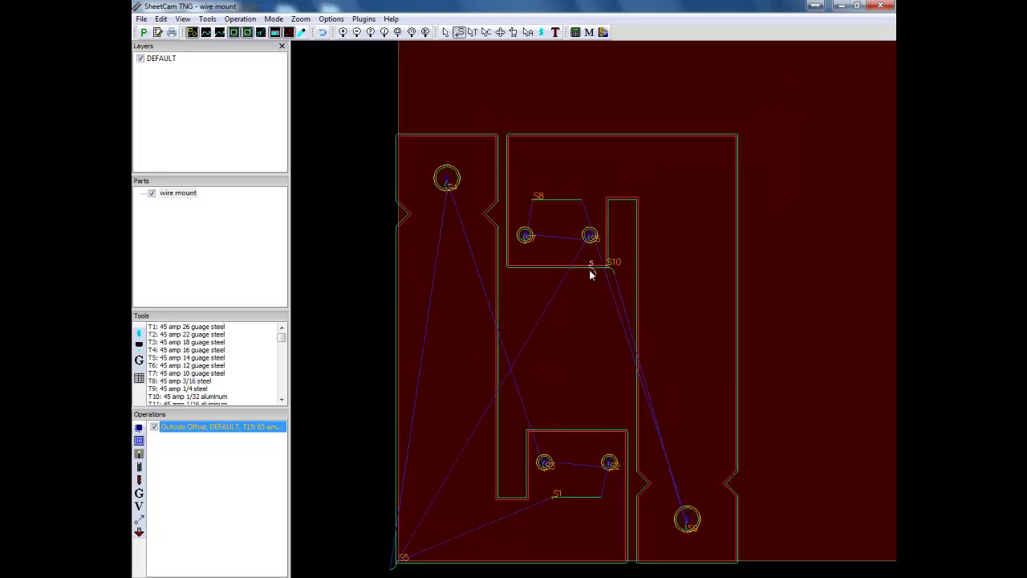
scroll(591, 268, "up", 5)
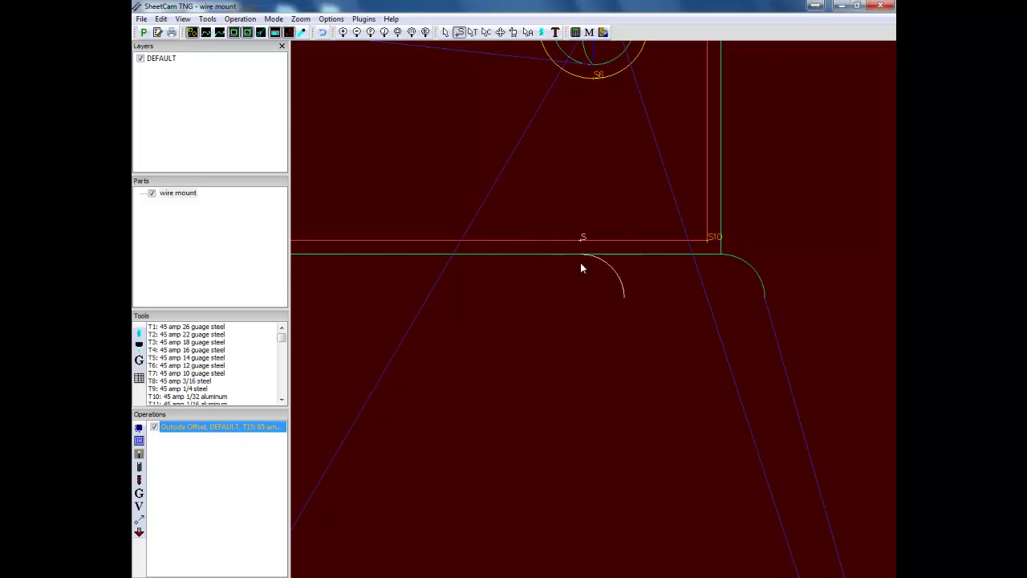
scroll(582, 265, "down", 3)
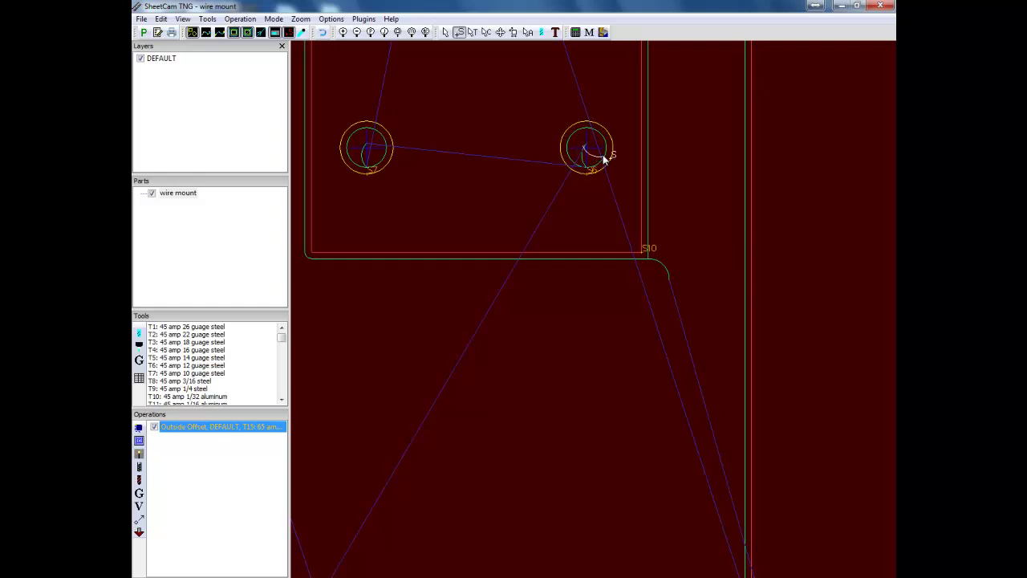
scroll(628, 260, "down", 3)
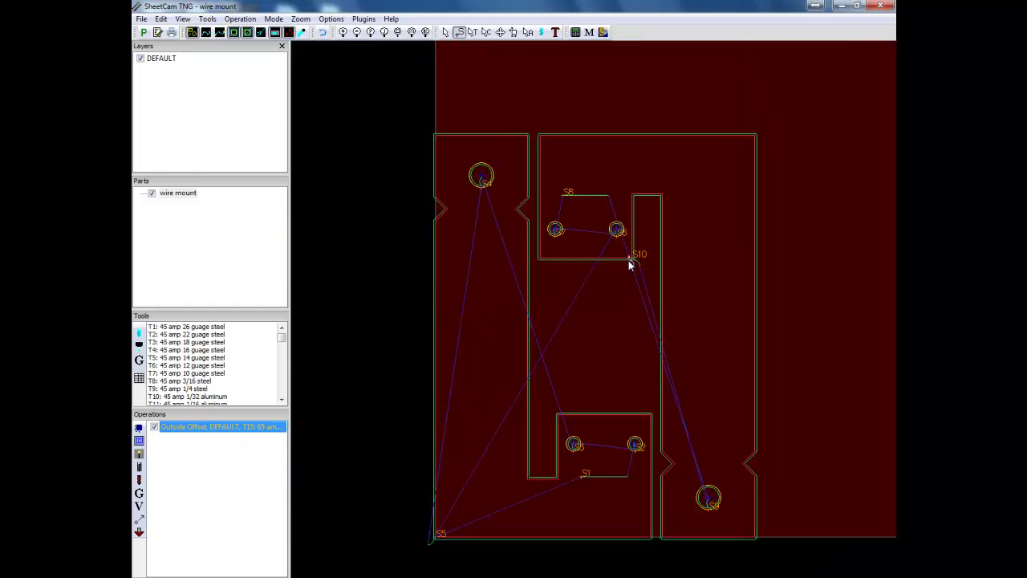